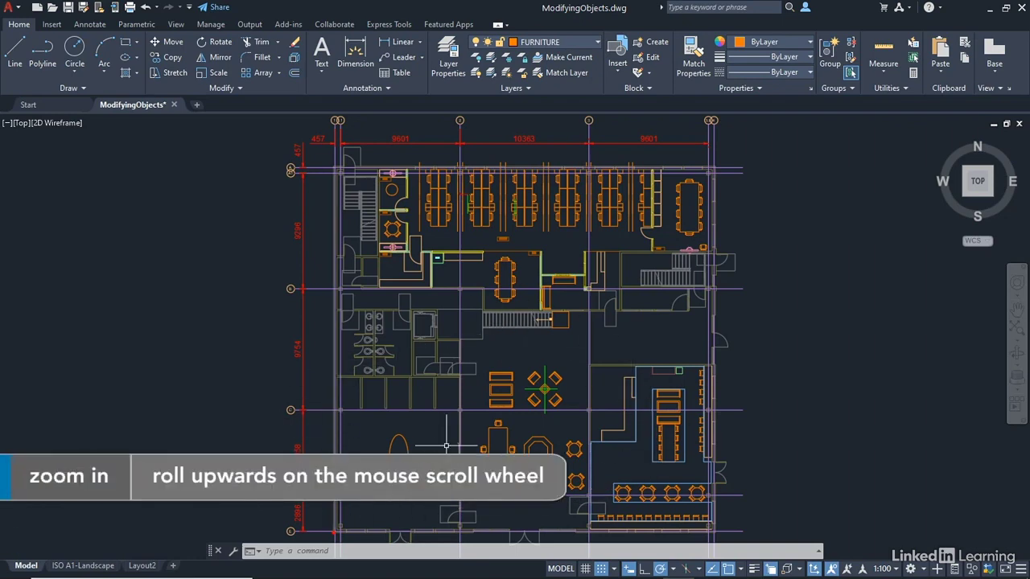
# Step: Copy the chair at the lower end of the rectangular table, placing its back edge midway between the lower ends of the first two partitions
pyautogui.scroll(4, 446, 444)
pyautogui.moveTo(407, 427)
pyautogui.mouseDown(button='middle')
pyautogui.moveTo(459, 363)
pyautogui.moveTo(502, 435)
pyautogui.moveTo(494, 361)
pyautogui.moveTo(501, 370)
pyautogui.mouseUp(button='middle')
pyautogui.scroll(3, 460, 362)
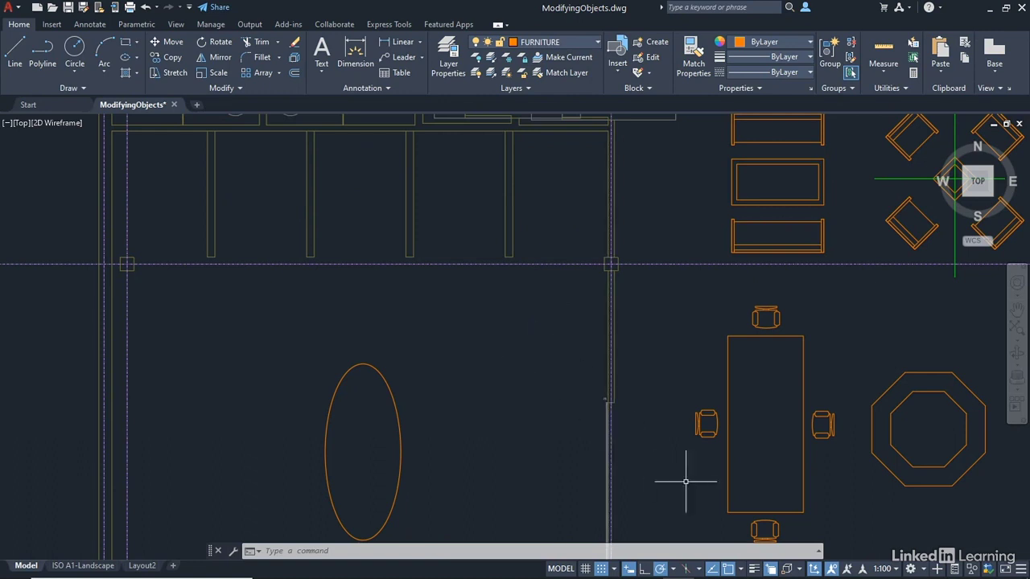
pyautogui.click(768, 521)
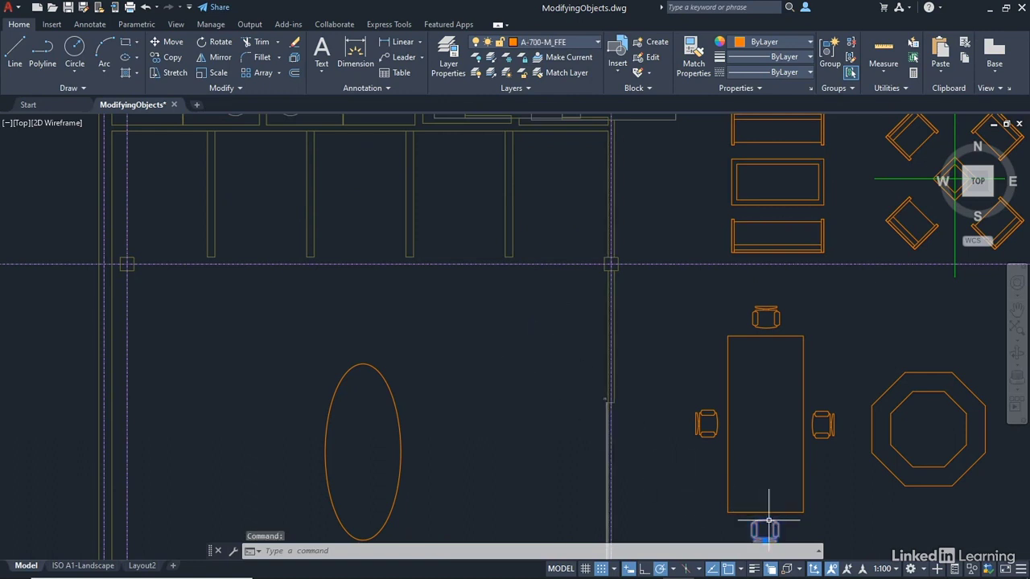
pyautogui.rightClick(663, 307)
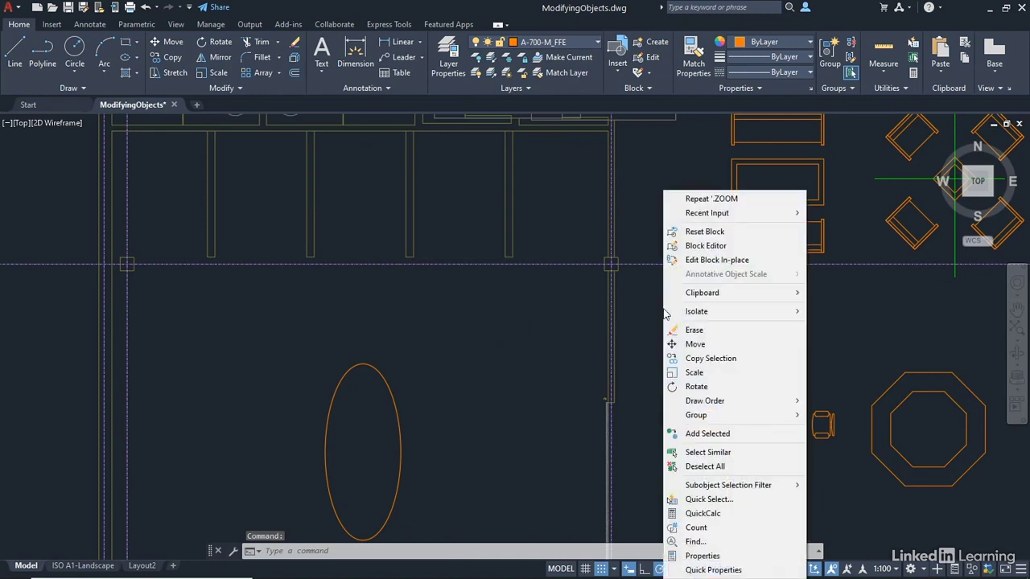
pyautogui.click(723, 362)
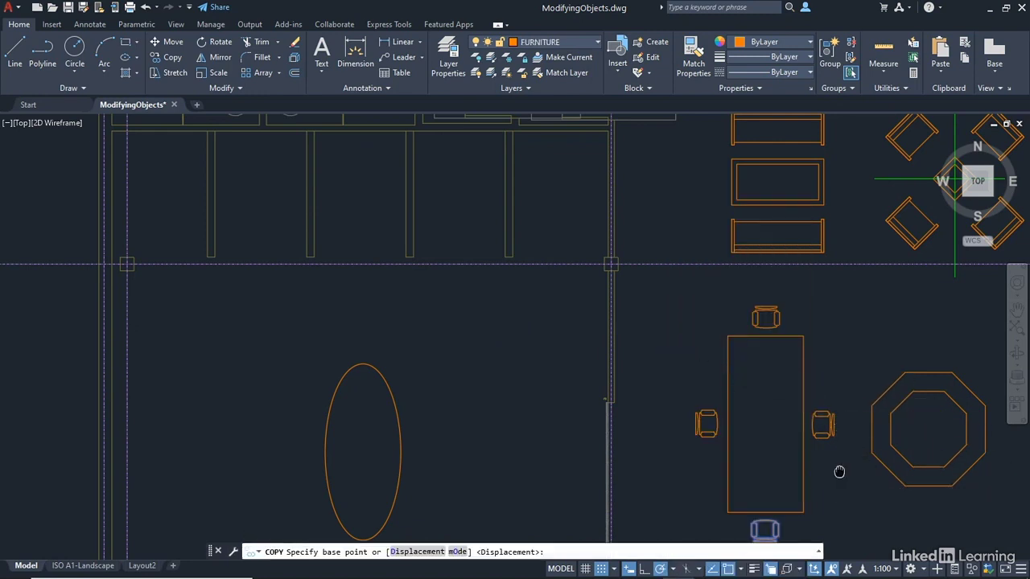
pyautogui.moveTo(839, 471); pyautogui.dragTo(836, 432, button='middle')
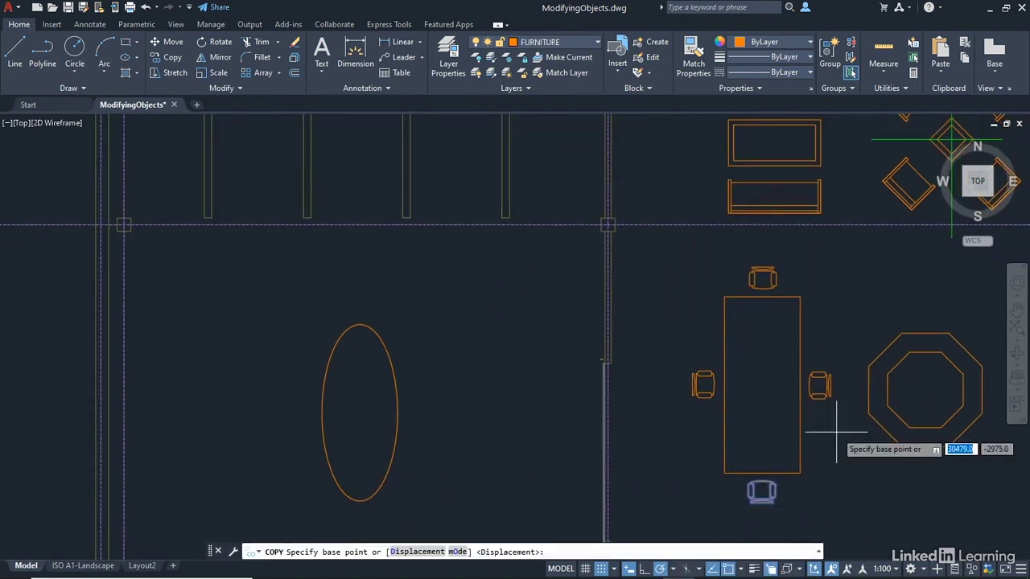
pyautogui.click(760, 502)
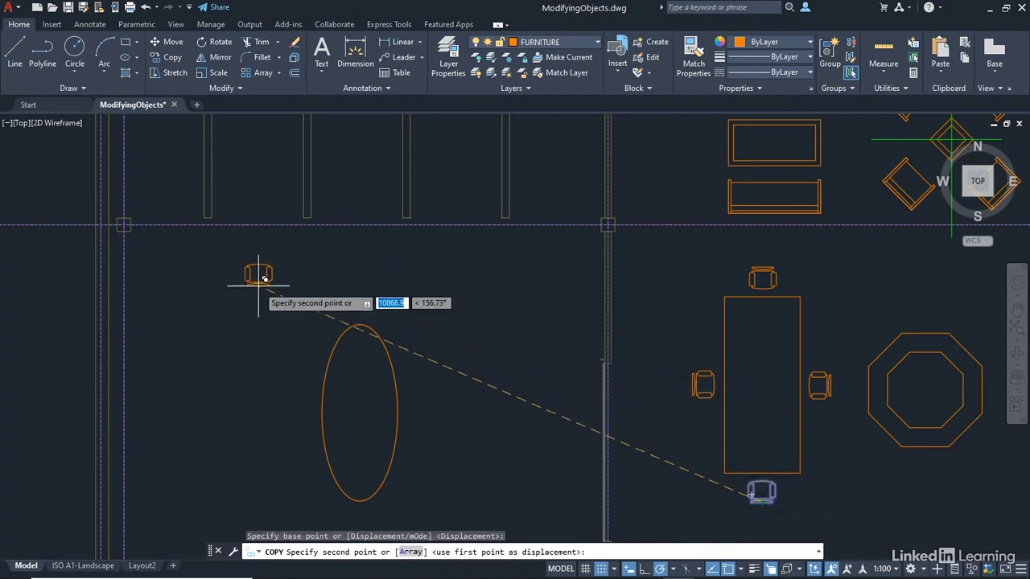
pyautogui.moveTo(258, 276); pyautogui.dragTo(318, 342, button='middle')
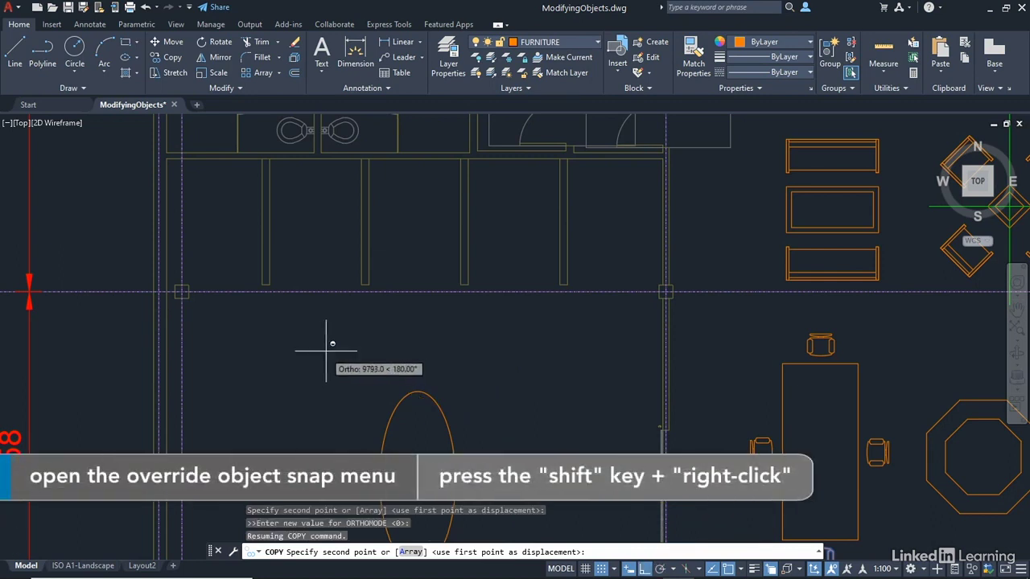
pyautogui.keyDown('shift'); pyautogui.rightClick(328, 350); pyautogui.keyUp('shift')
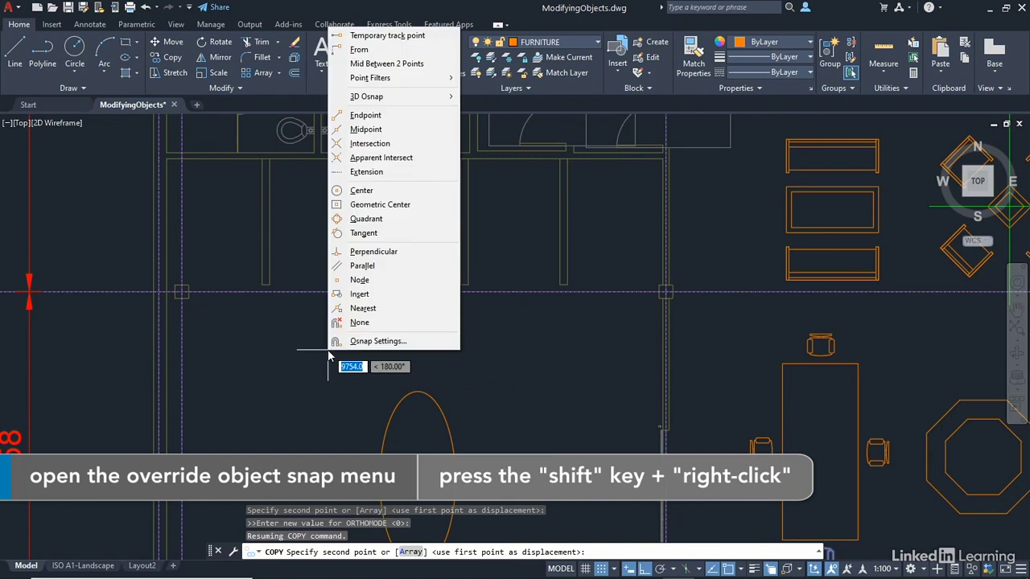
pyautogui.click(411, 69)
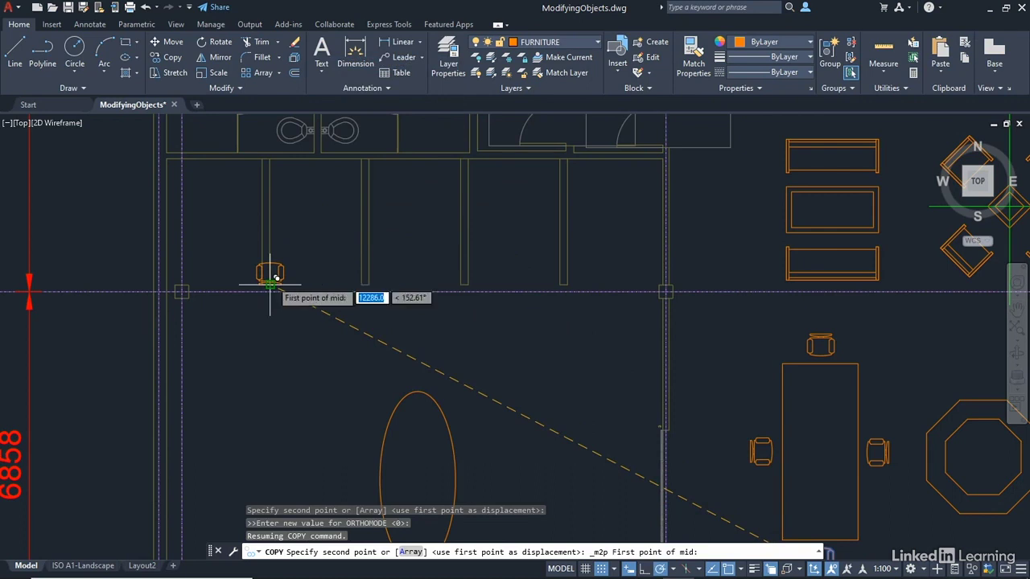
pyautogui.click(269, 275)
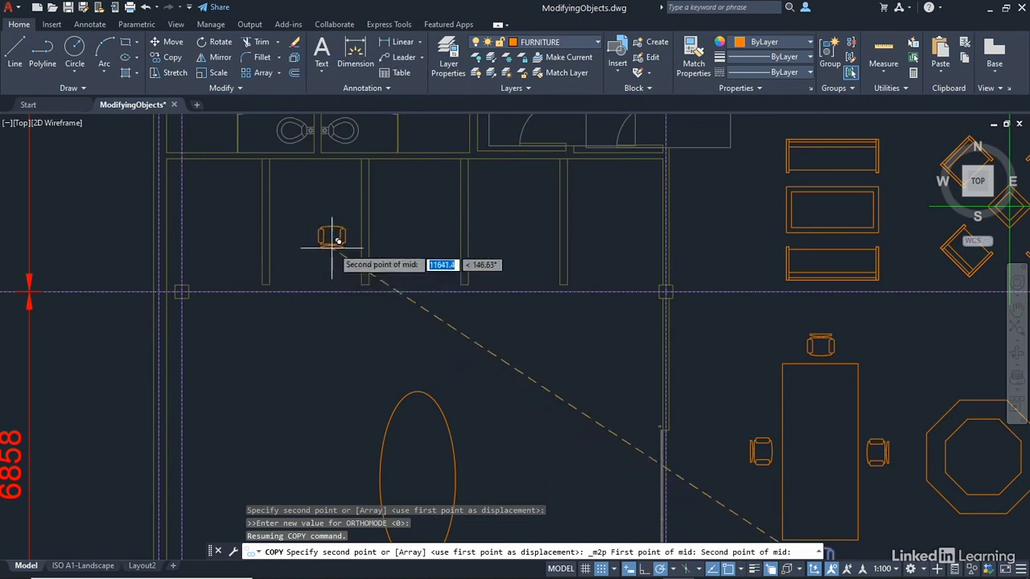
pyautogui.click(363, 282)
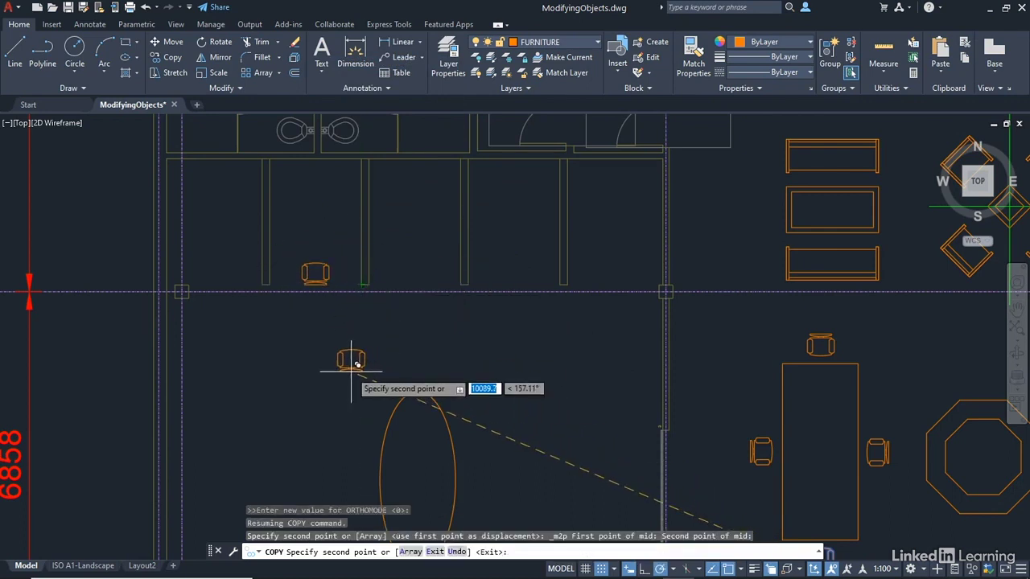
pyautogui.press('Return')
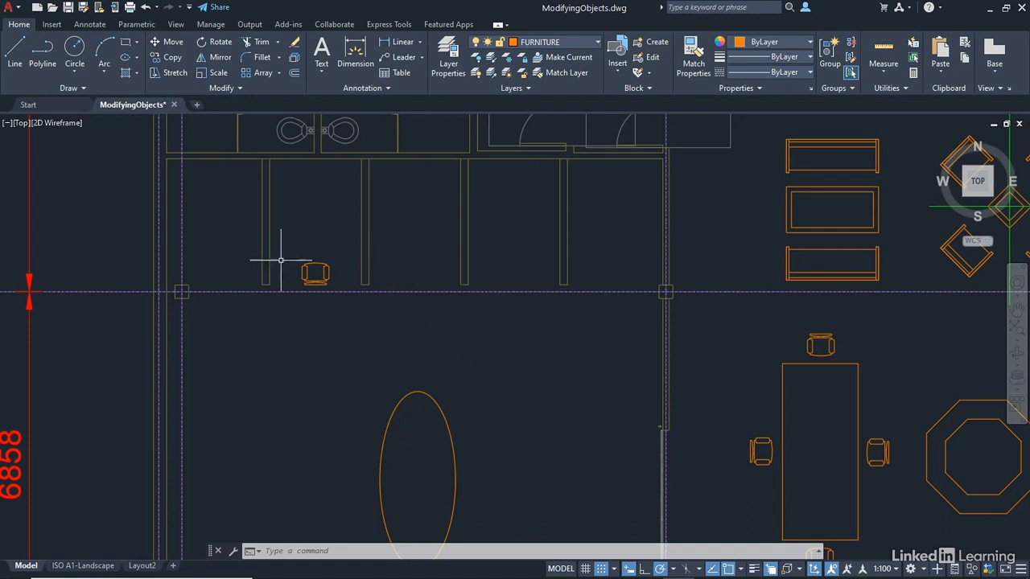
# Step: Draw a vertical helper line upward from the point midway between the lower ends of the second and third partitions
pyautogui.click(14, 55)
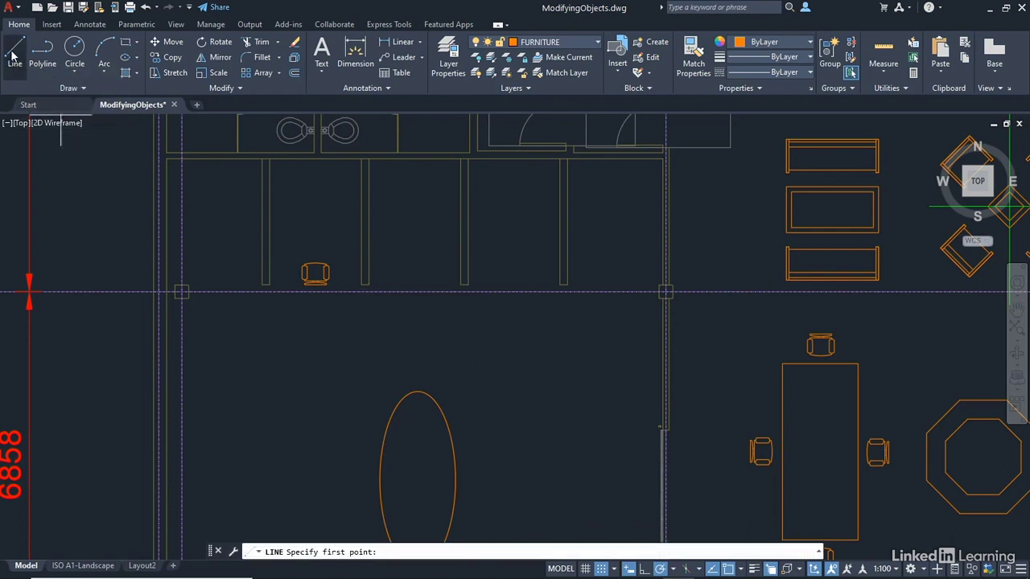
pyautogui.keyDown('shift'); pyautogui.rightClick(406, 224); pyautogui.keyUp('shift')
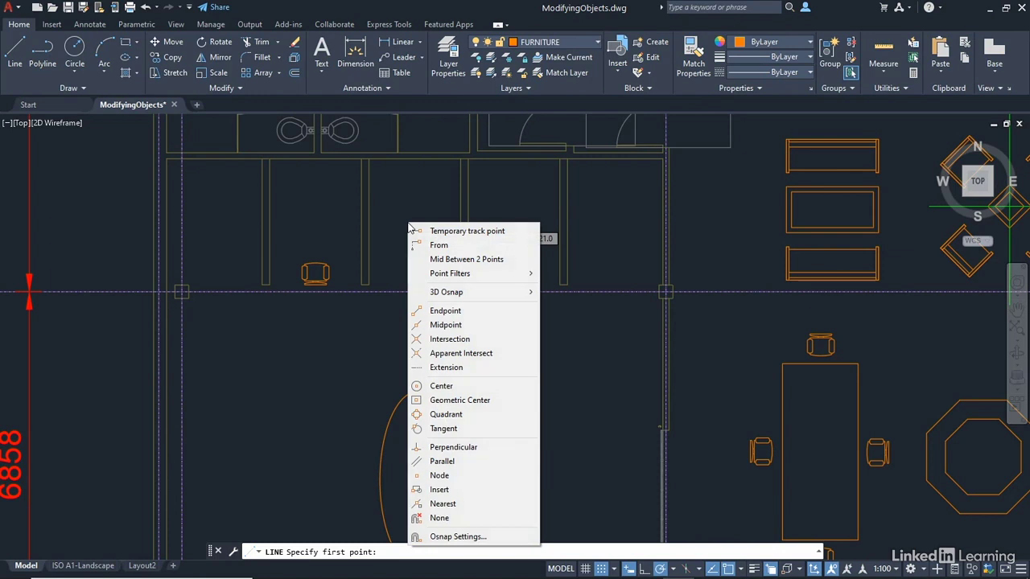
pyautogui.click(433, 259)
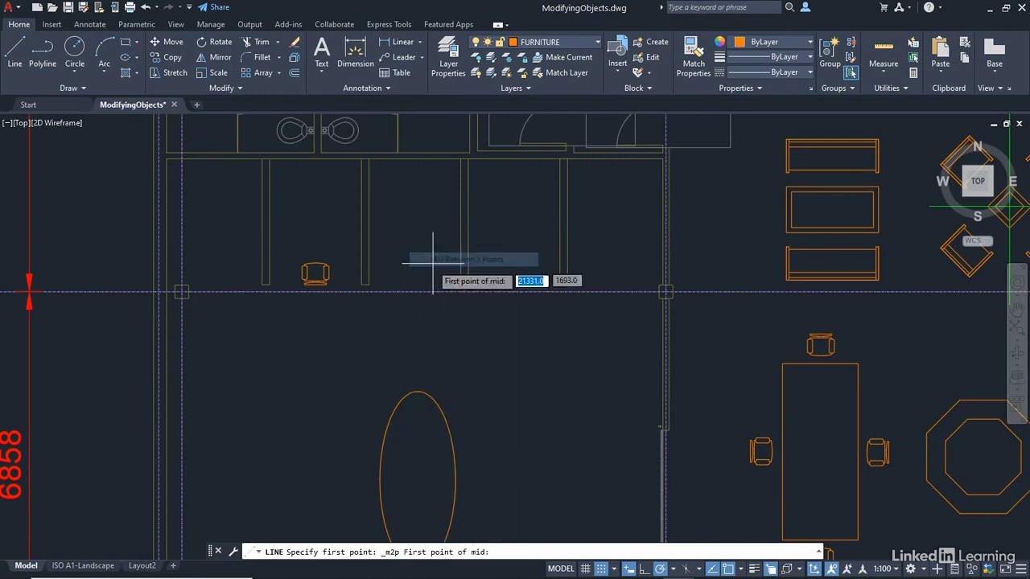
pyautogui.click(372, 284)
pyautogui.click(460, 285)
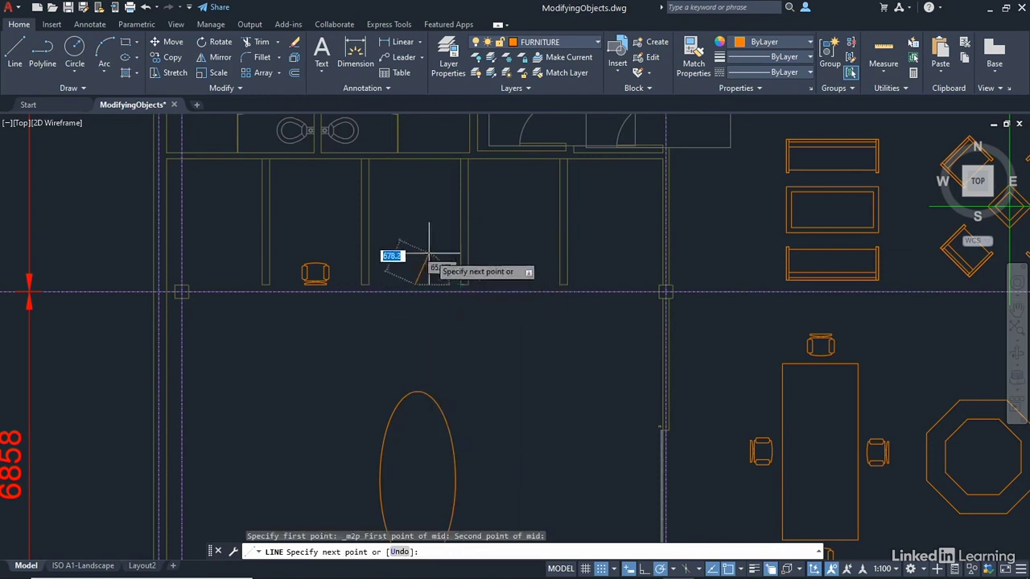
pyautogui.click(414, 196)
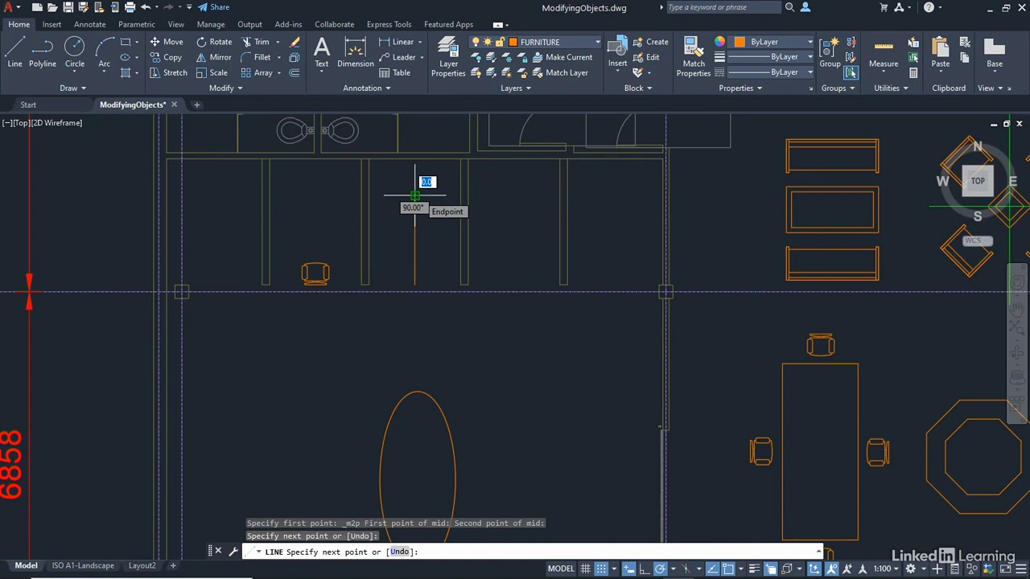
pyautogui.press('Return')
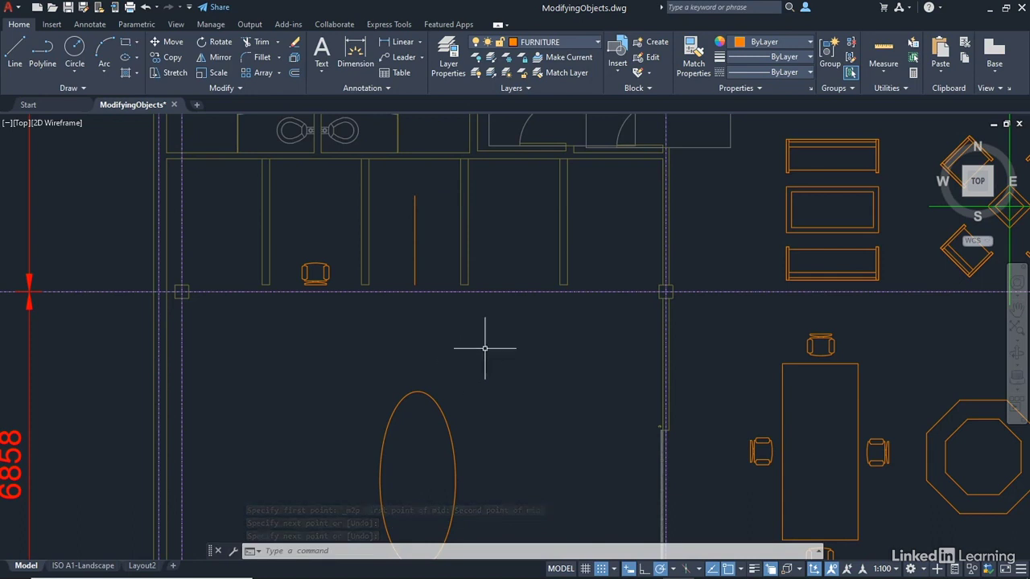
# Step: Measure the distance from the copied chair's back edge to the lower end of the helper line
pyautogui.click(884, 76)
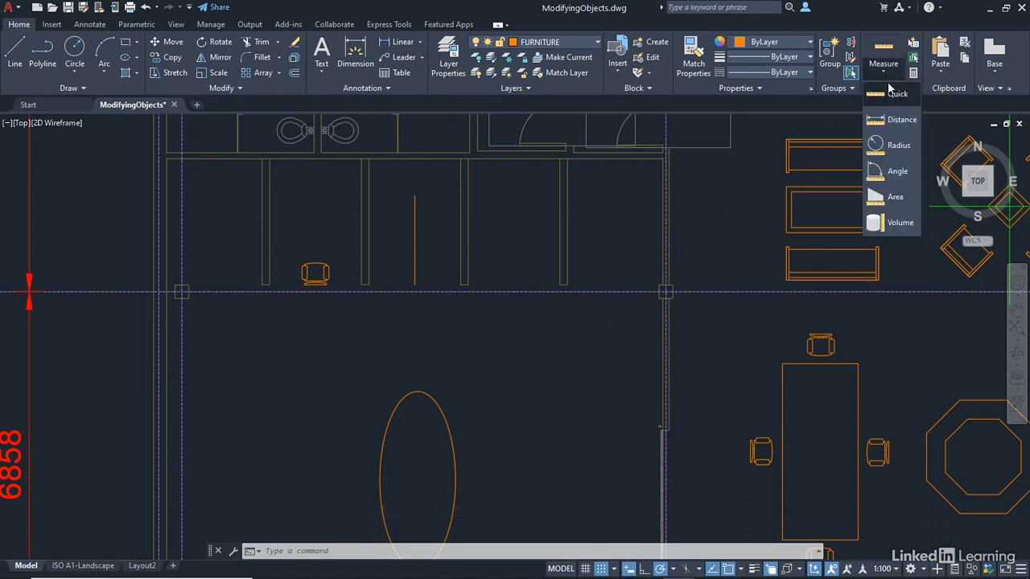
pyautogui.click(892, 120)
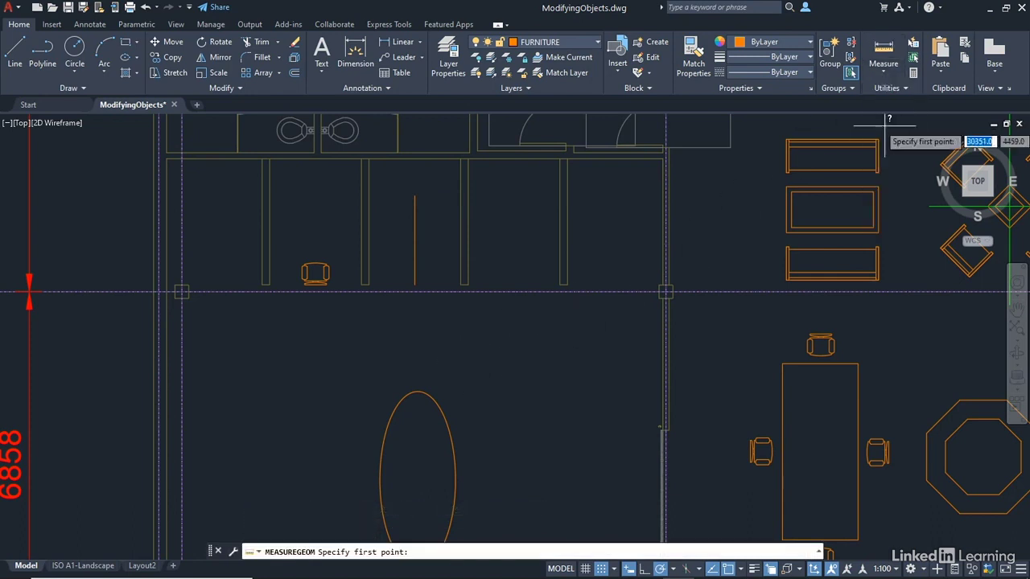
pyautogui.click(316, 286)
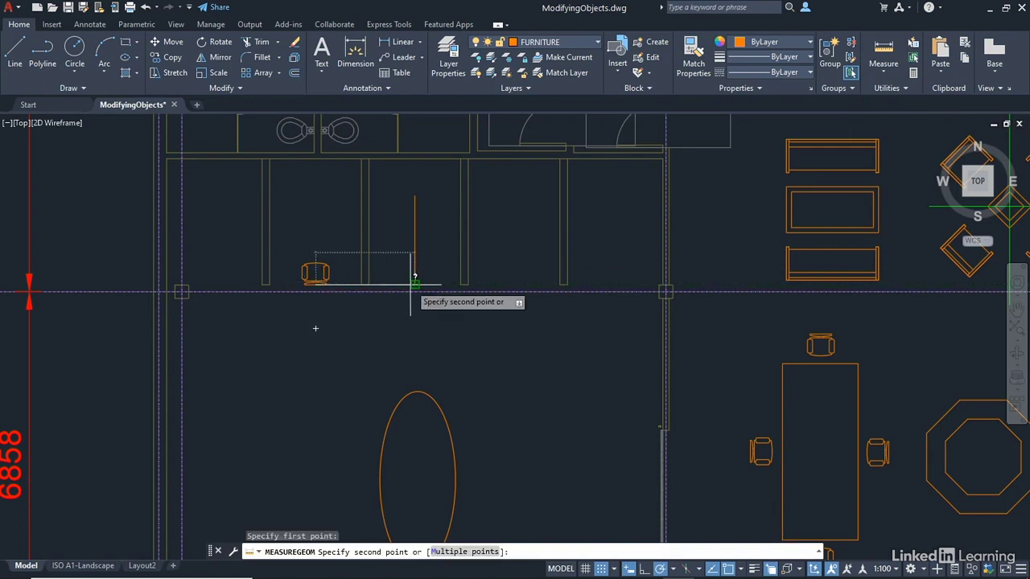
pyautogui.click(415, 284)
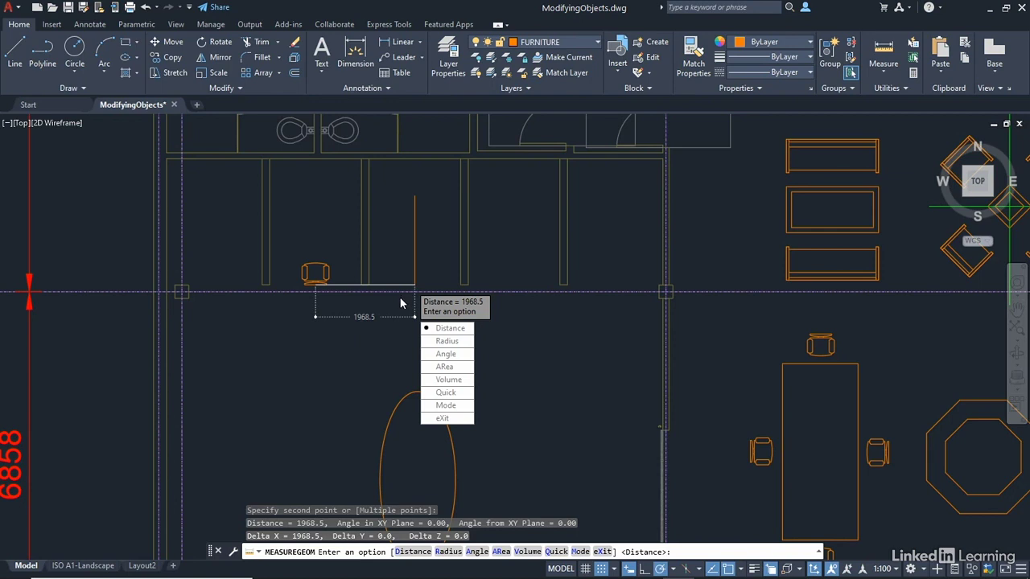
pyautogui.click(441, 419)
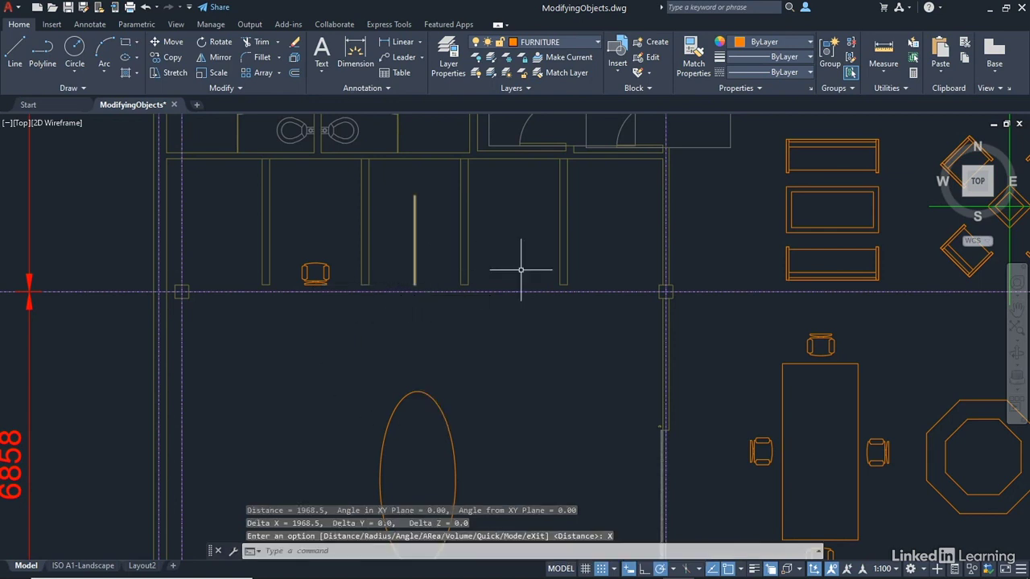
# Step: Delete the vertical helper line between the second and third partitions
pyautogui.click(415, 205)
pyautogui.moveTo(417, 202)
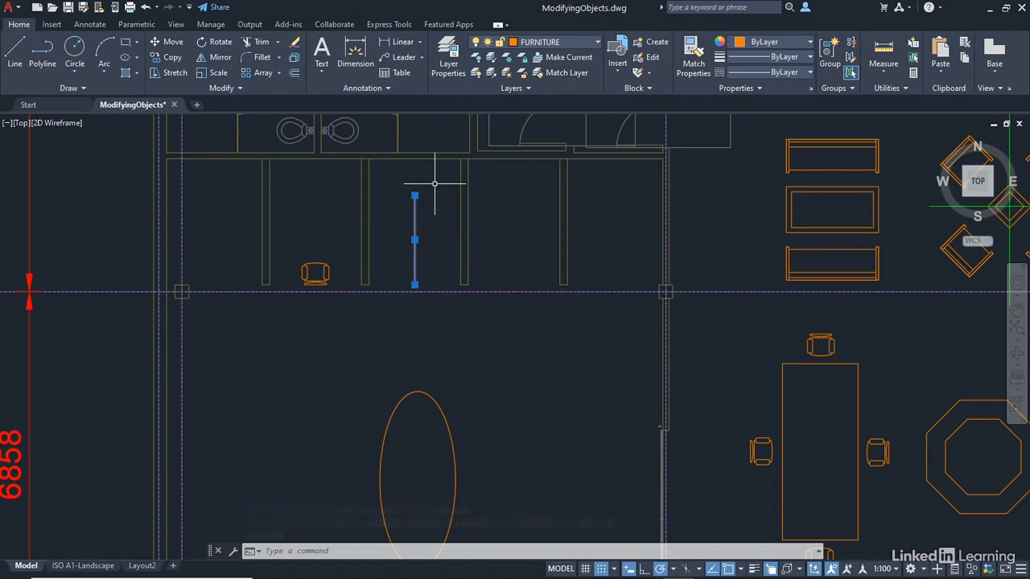
pyautogui.press('Delete')
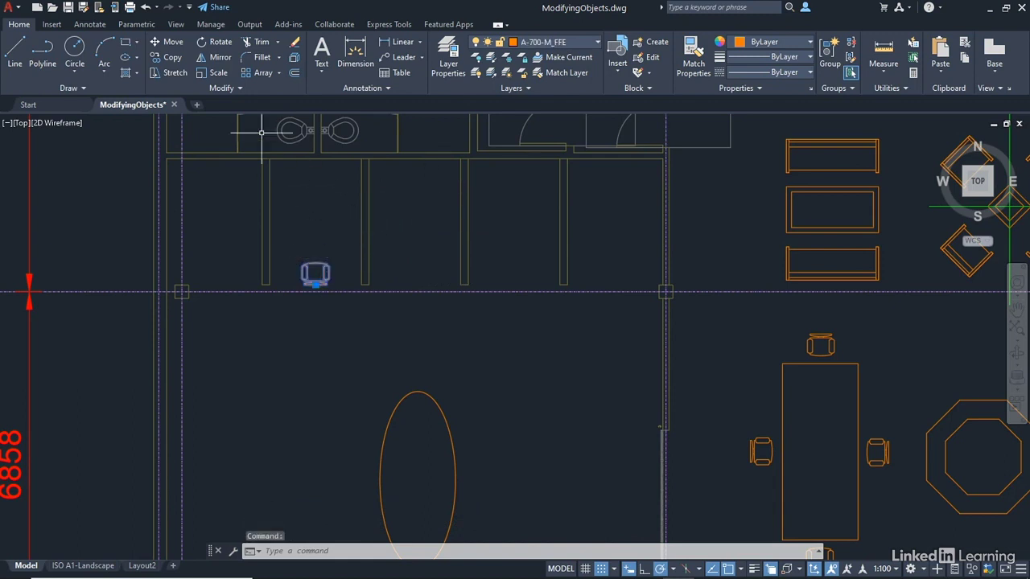
# Step: Create an associative rectangular array of the copied chair with 3 columns, 1 row and a column spacing of 1968.5
pyautogui.click(279, 73)
pyautogui.click(283, 92)
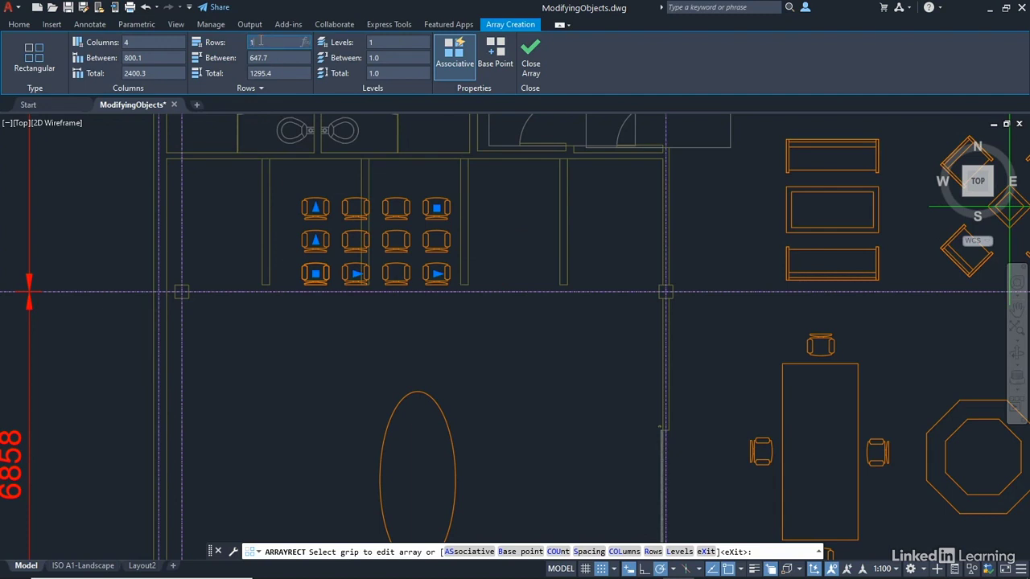
pyautogui.press('Return')
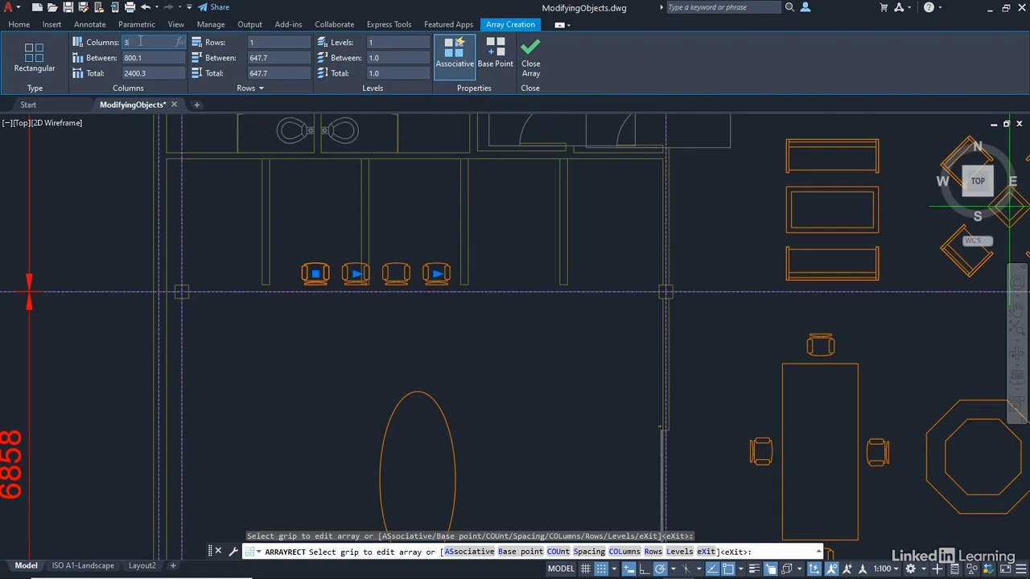
pyautogui.press('Return')
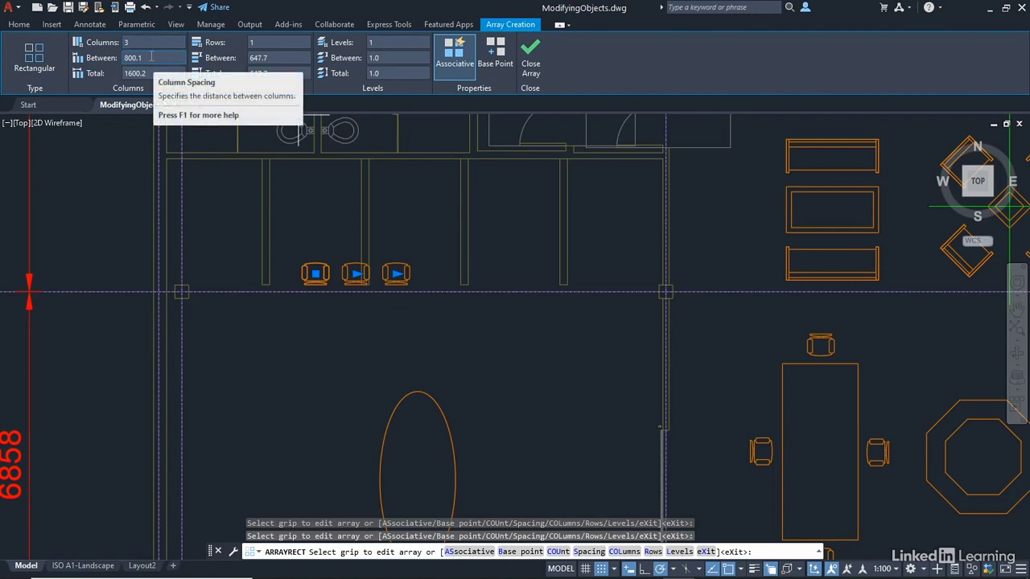
pyautogui.click(151, 56)
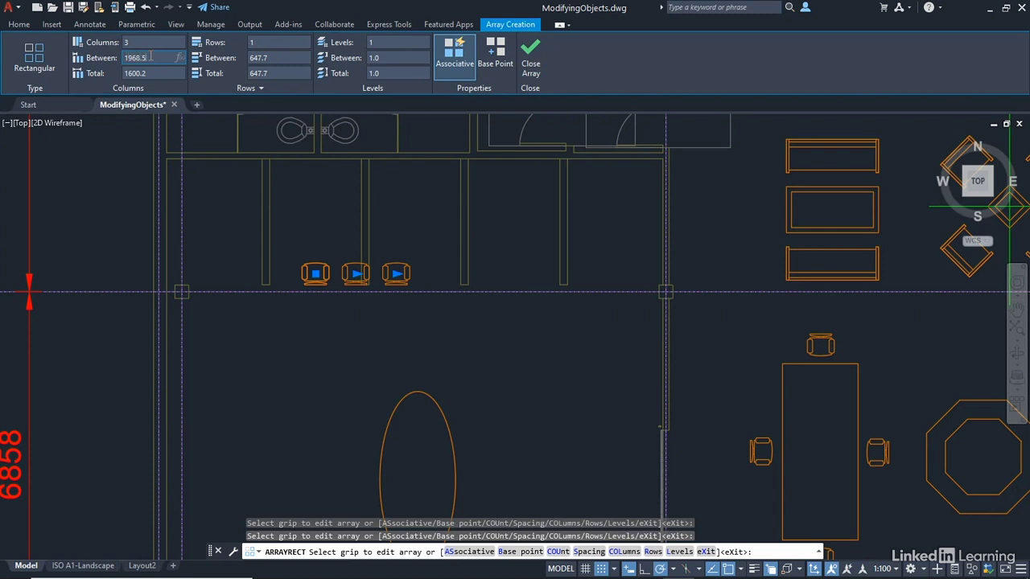
pyautogui.press('Return')
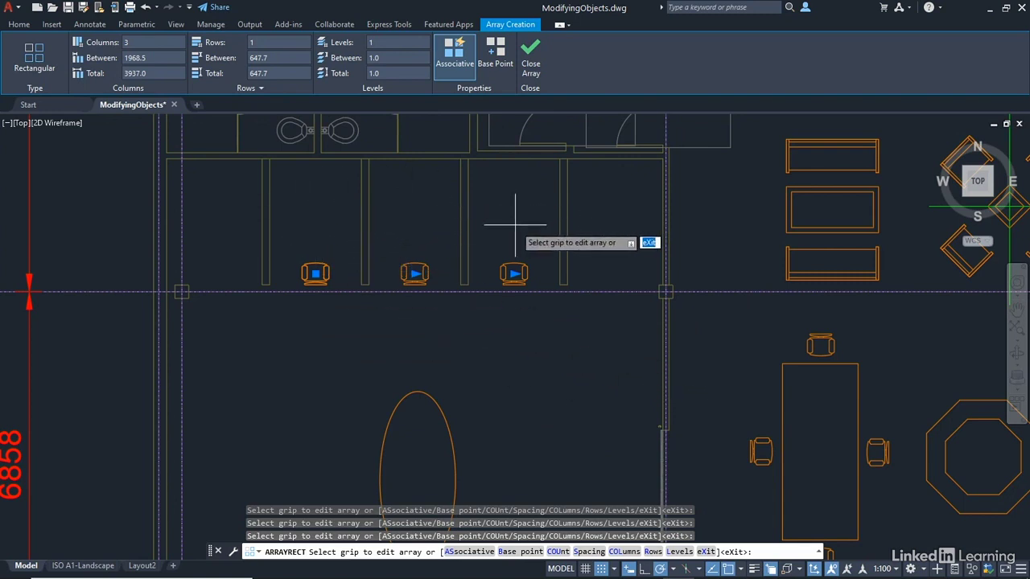
pyautogui.click(531, 60)
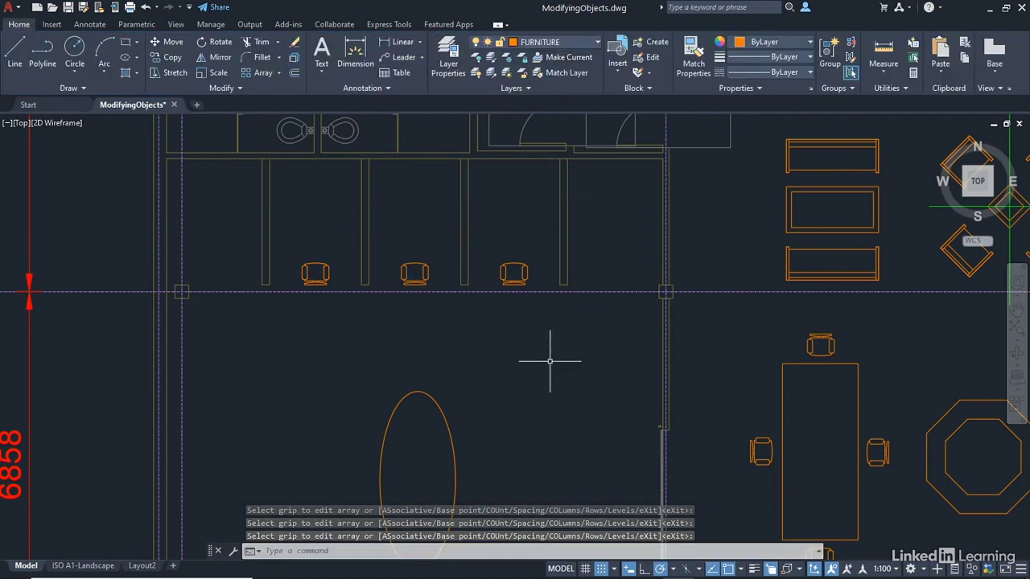
# Step: Select the chair array to examine its editable array settings, and clear the selection
pyautogui.click(414, 272)
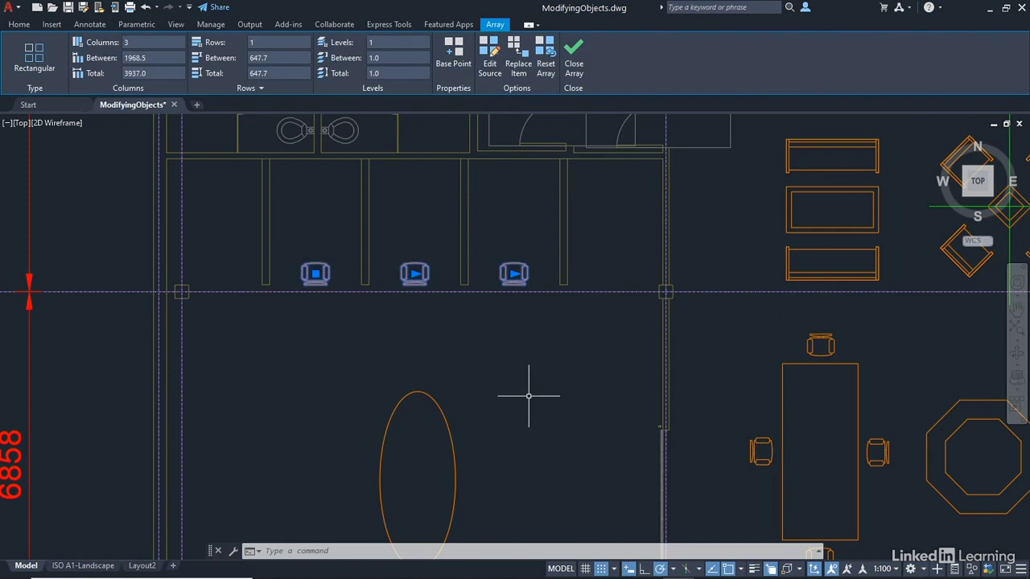
pyautogui.click(28, 28)
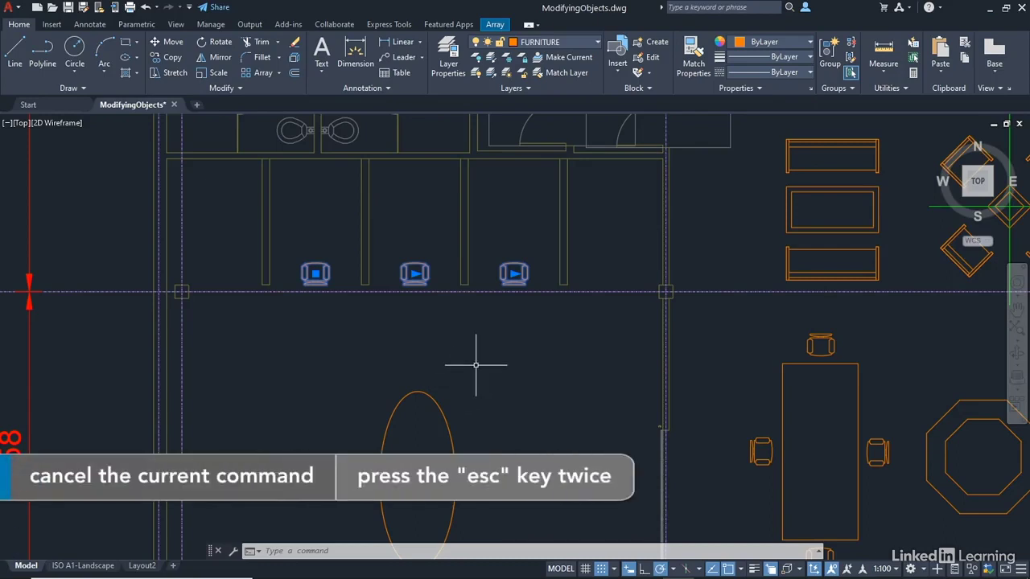
pyautogui.press('Escape')
pyautogui.press('Escape')
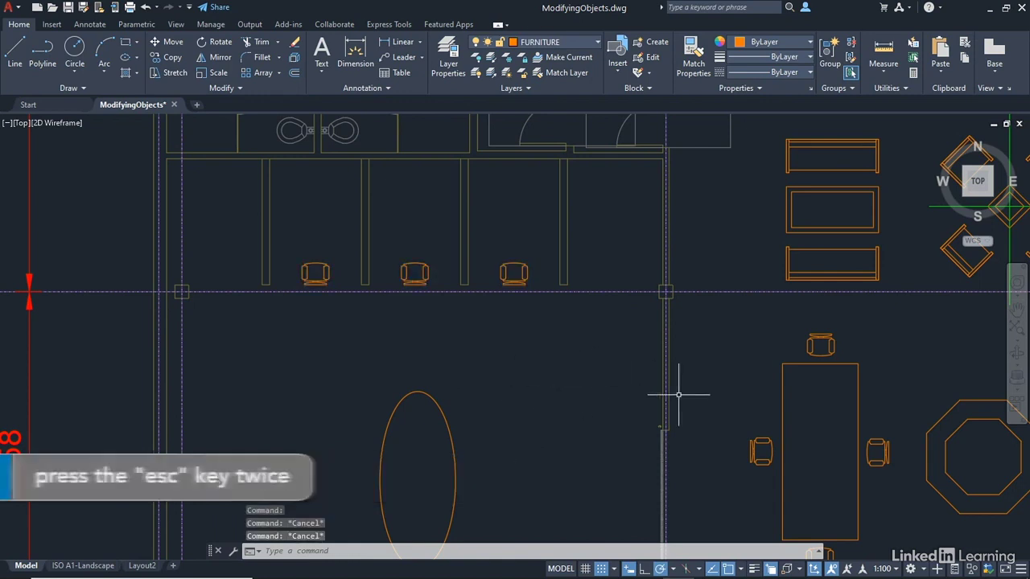
pyautogui.scroll(-5, 563, 342)
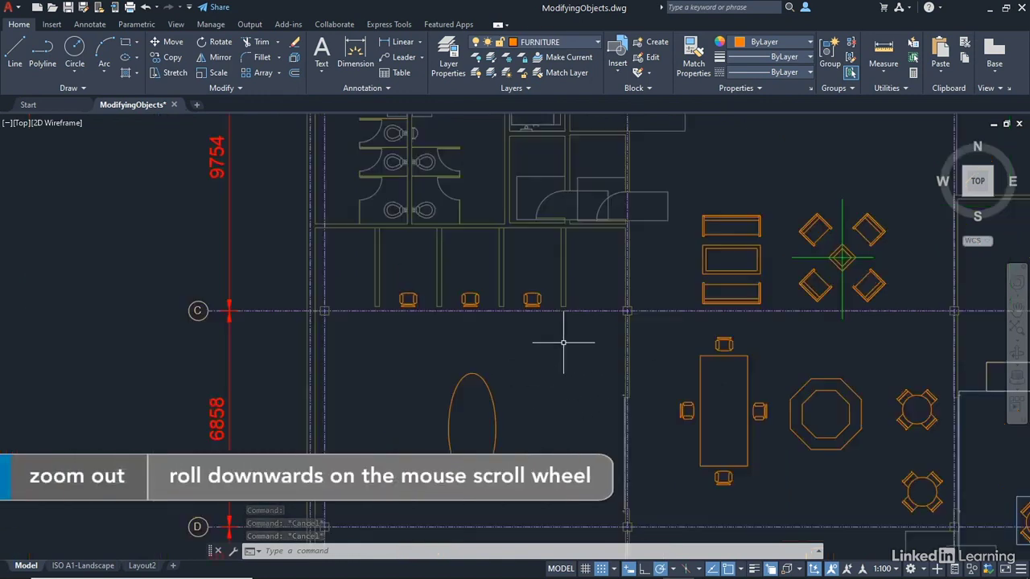
# Step: Move the double-octagon table from beside the rectangular table into the empty room above the kitchen area
pyautogui.moveTo(767, 287)
pyautogui.mouseDown(button='middle')
pyautogui.moveTo(558, 358)
pyautogui.moveTo(548, 327)
pyautogui.mouseUp(button='middle')
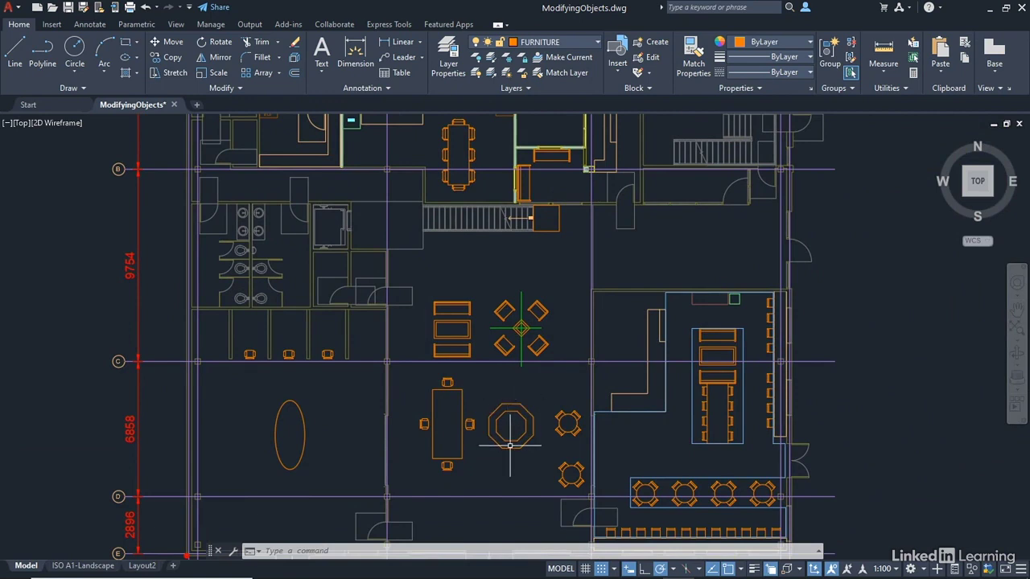
pyautogui.click(513, 405)
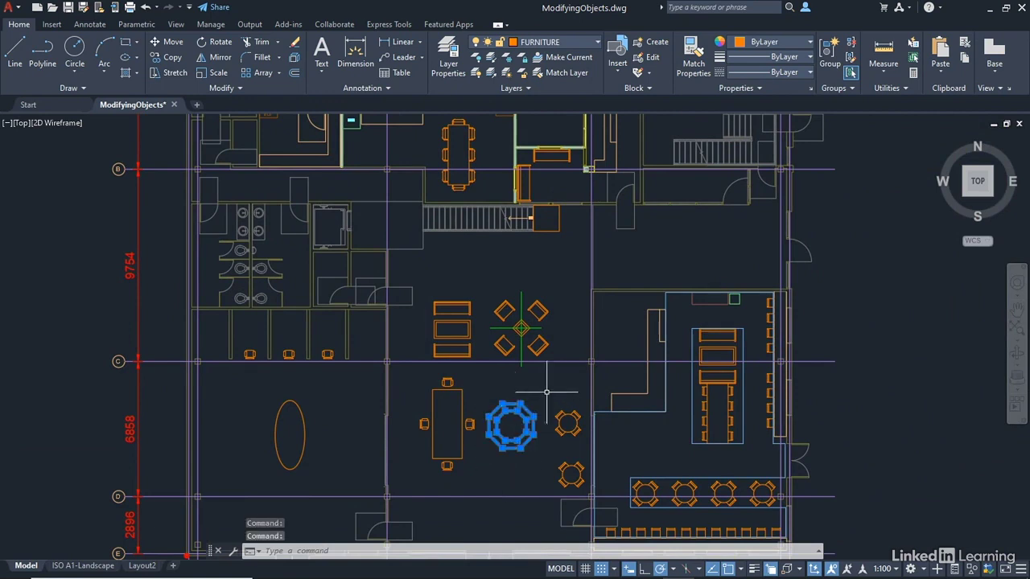
pyautogui.rightClick(502, 392)
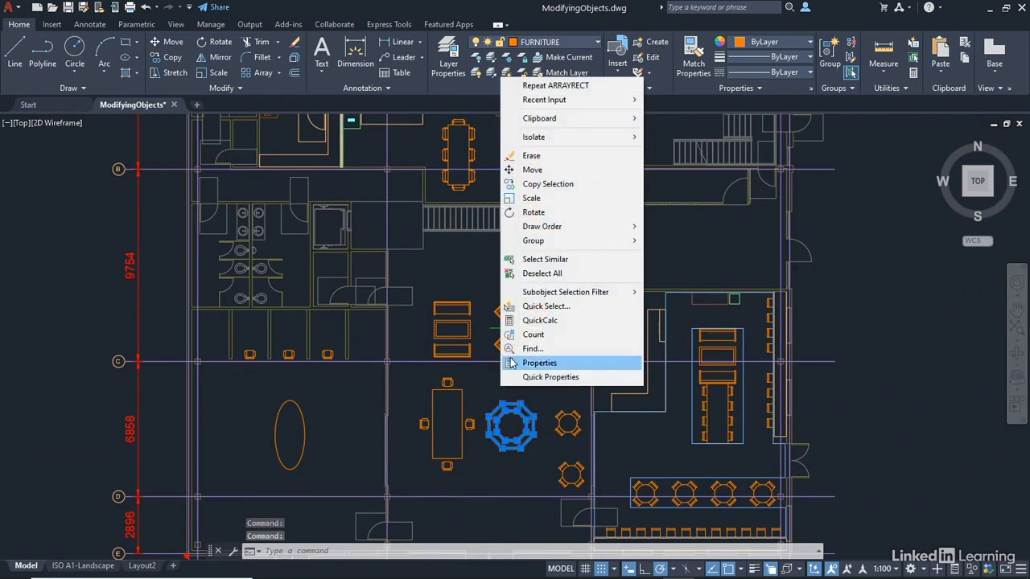
pyautogui.click(532, 169)
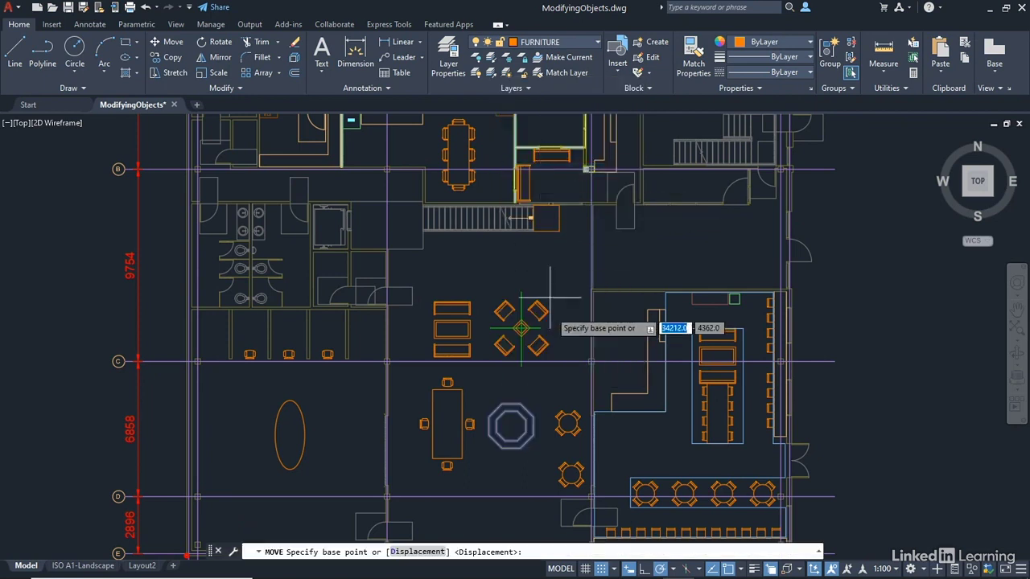
pyautogui.click(525, 418)
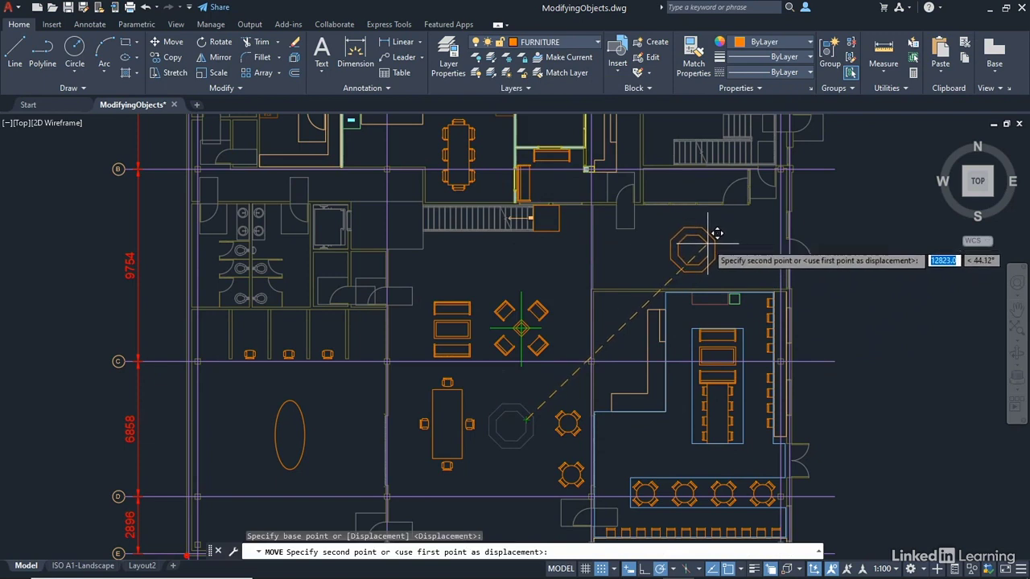
pyautogui.click(716, 232)
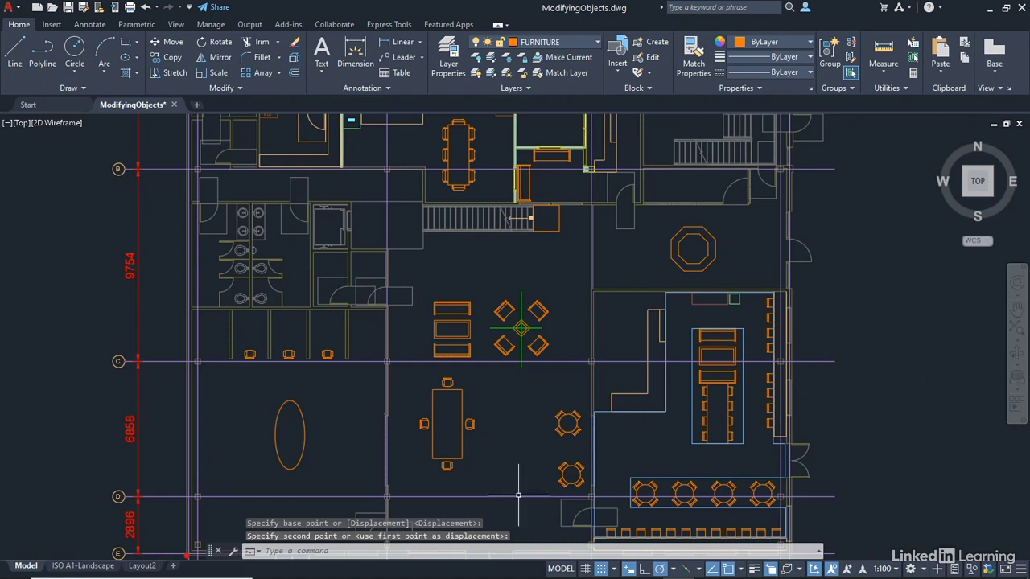
# Step: Copy the chair at the rectangular table's lower end, from its back midpoint, to just below the octagonal table's lower edge
pyautogui.click(447, 466)
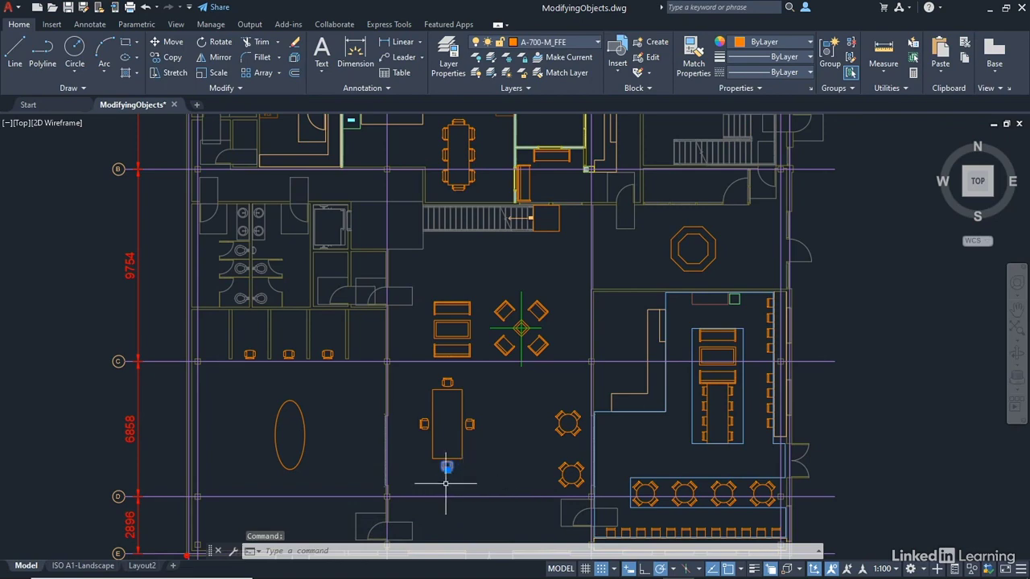
pyautogui.scroll(5, 439, 471)
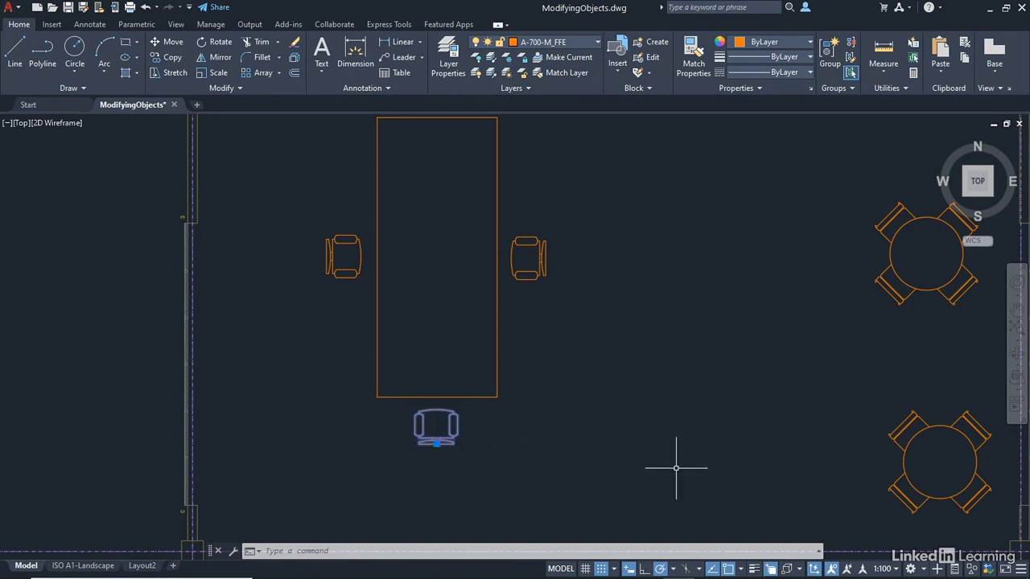
pyautogui.rightClick(613, 158)
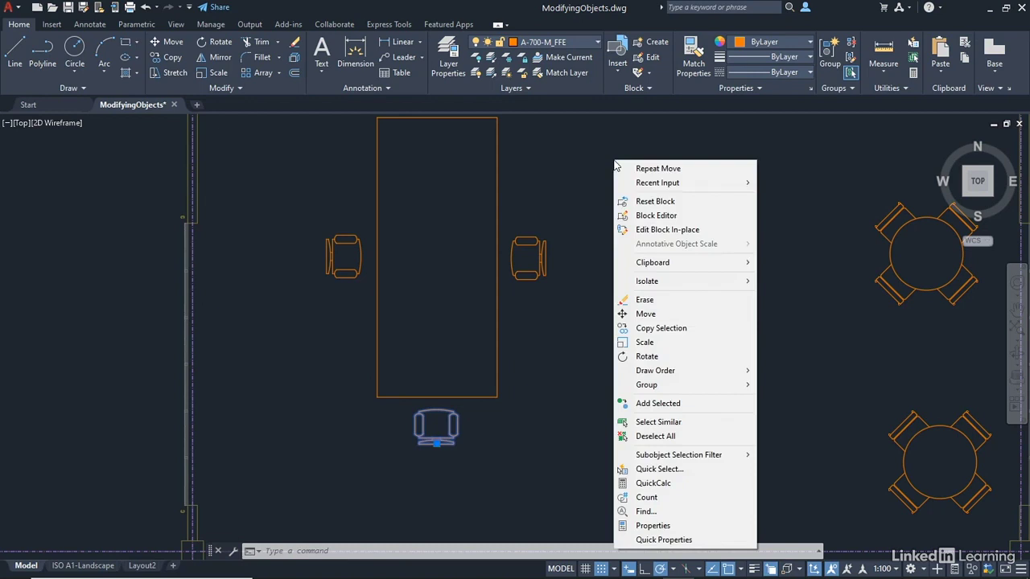
pyautogui.click(661, 328)
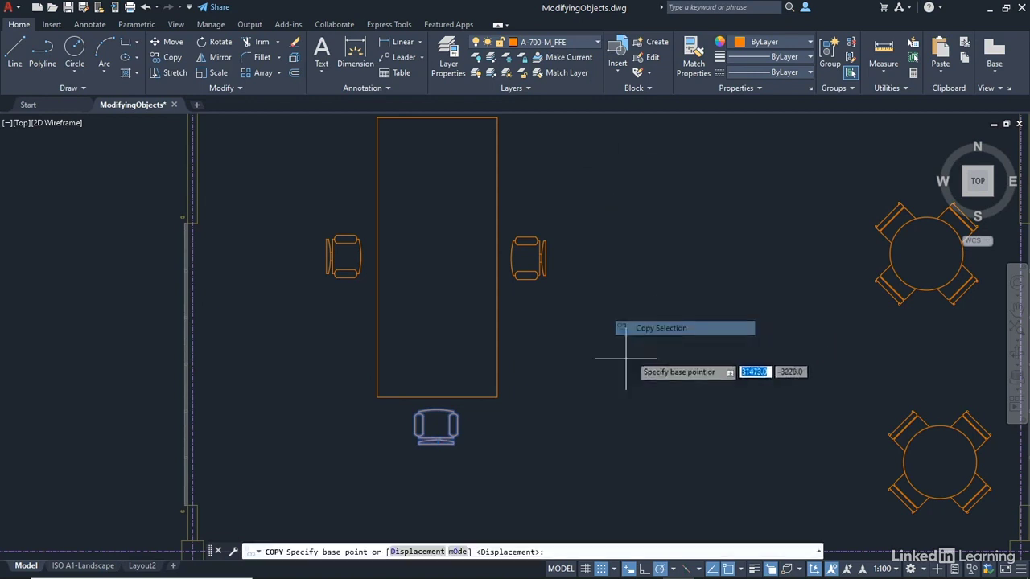
pyautogui.click(436, 442)
pyautogui.scroll(-6, 714, 259)
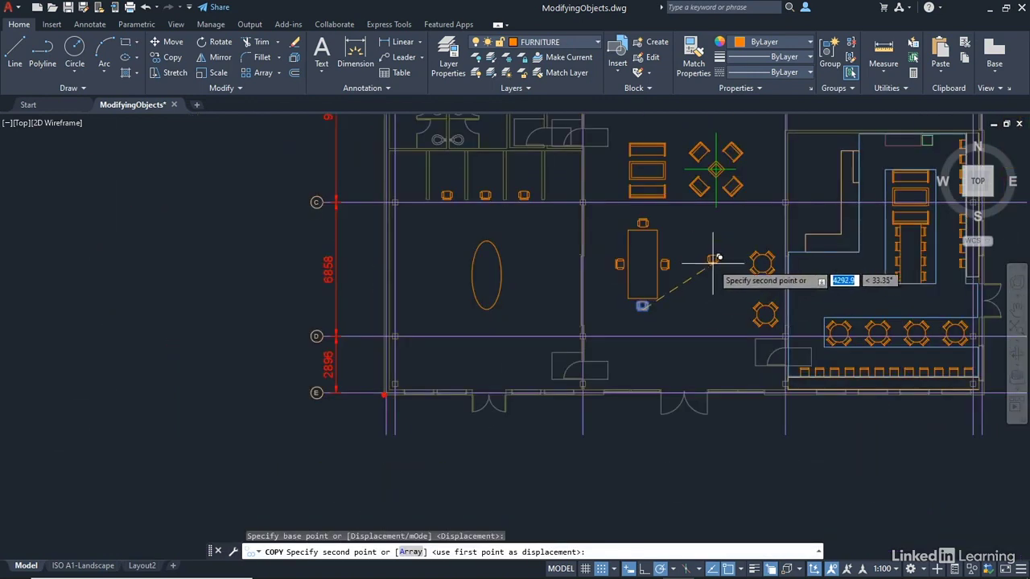
pyautogui.moveTo(740, 245); pyautogui.dragTo(488, 397, button='middle')
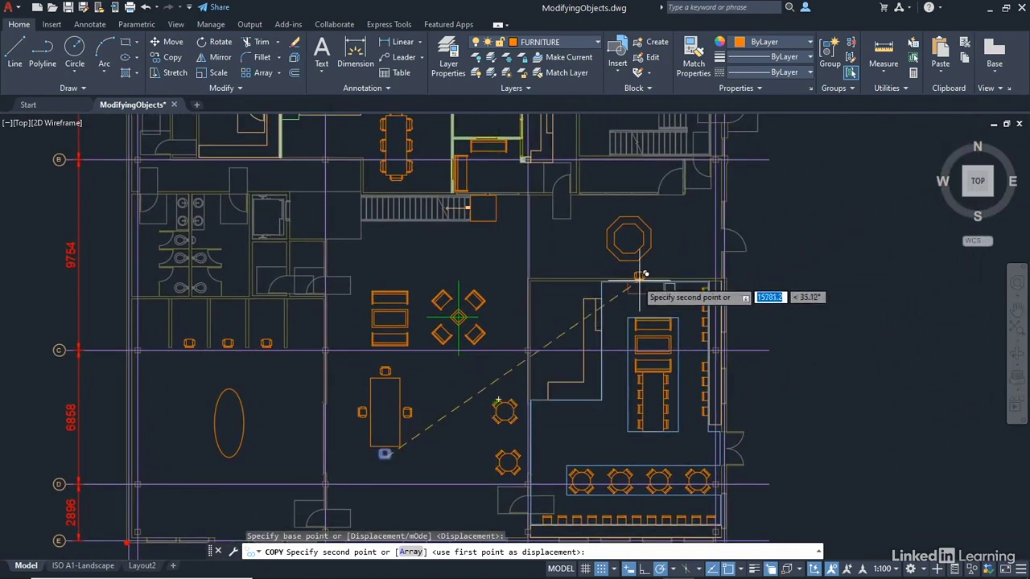
pyautogui.scroll(6, 626, 275)
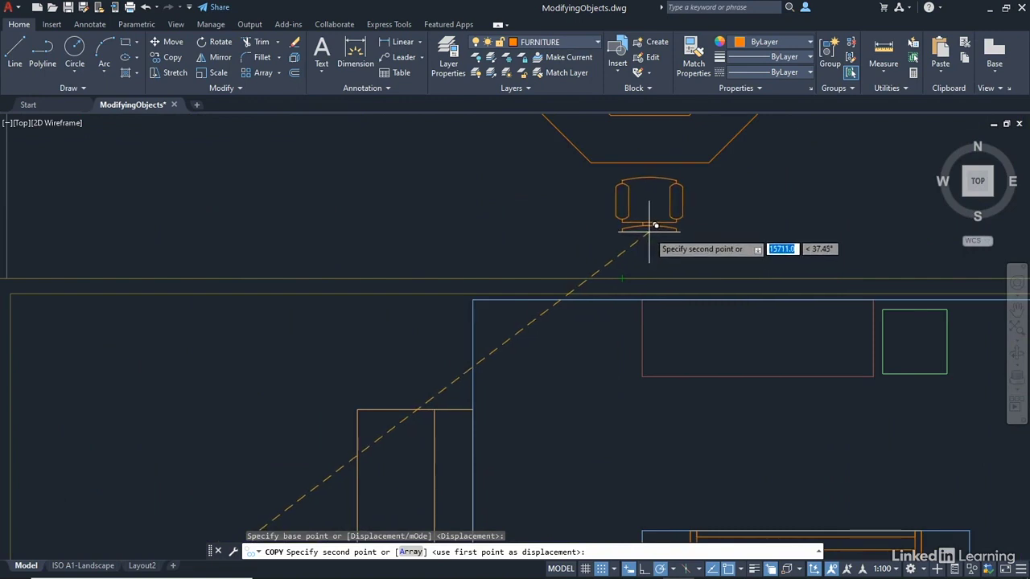
pyautogui.click(649, 229)
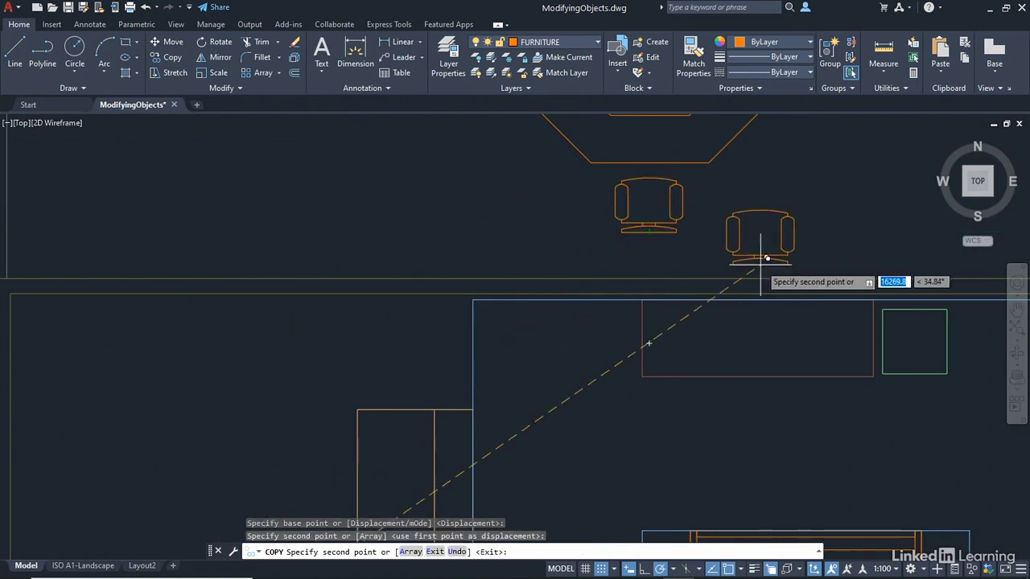
pyautogui.press('Return')
# Step: Create a polar array of the copied chair around the geometric center of the octagonal table
pyautogui.scroll(-6, 736, 223)
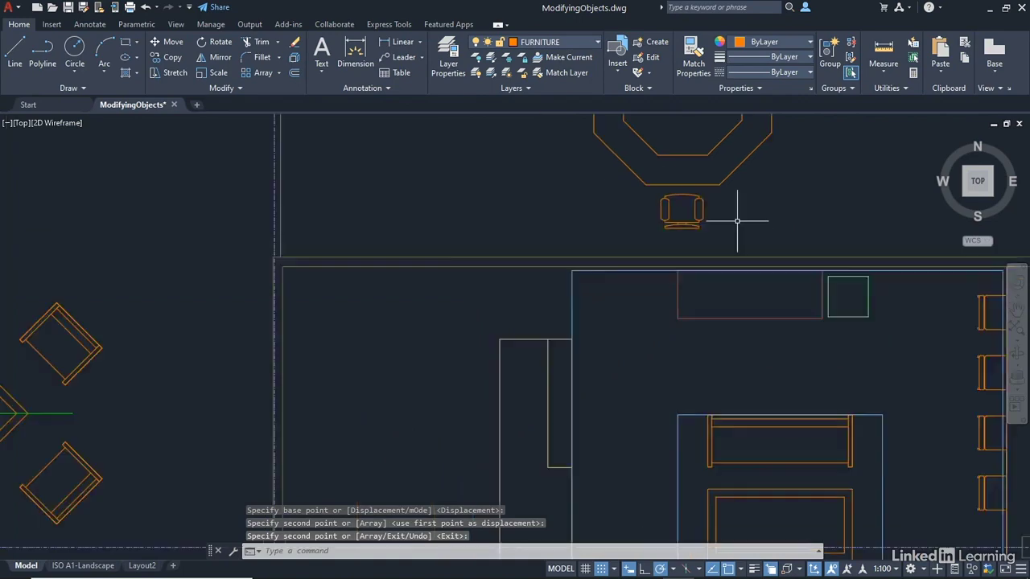
pyautogui.moveTo(413, 394); pyautogui.dragTo(451, 287, button='middle')
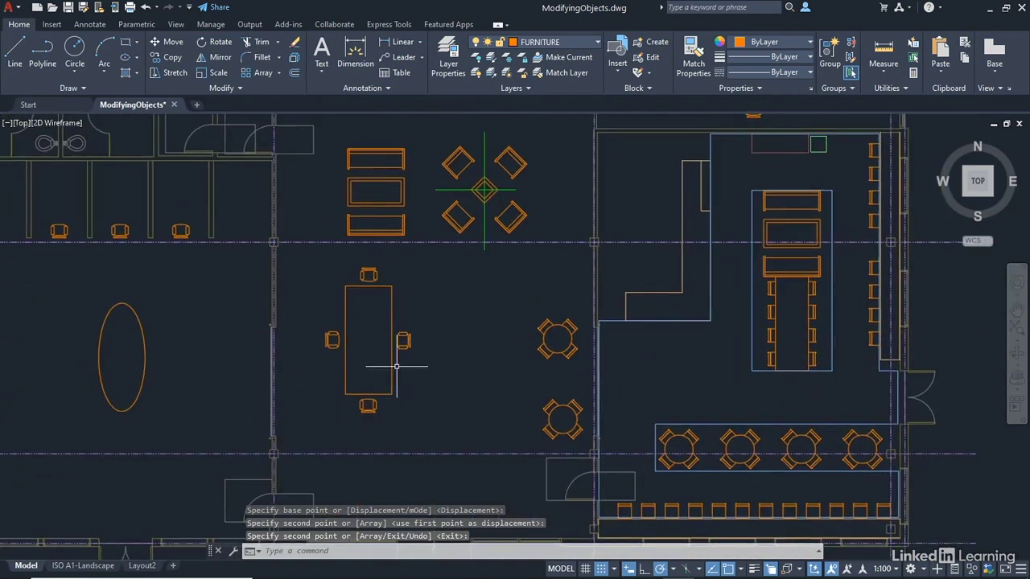
pyautogui.moveTo(659, 195); pyautogui.dragTo(461, 374, button='middle')
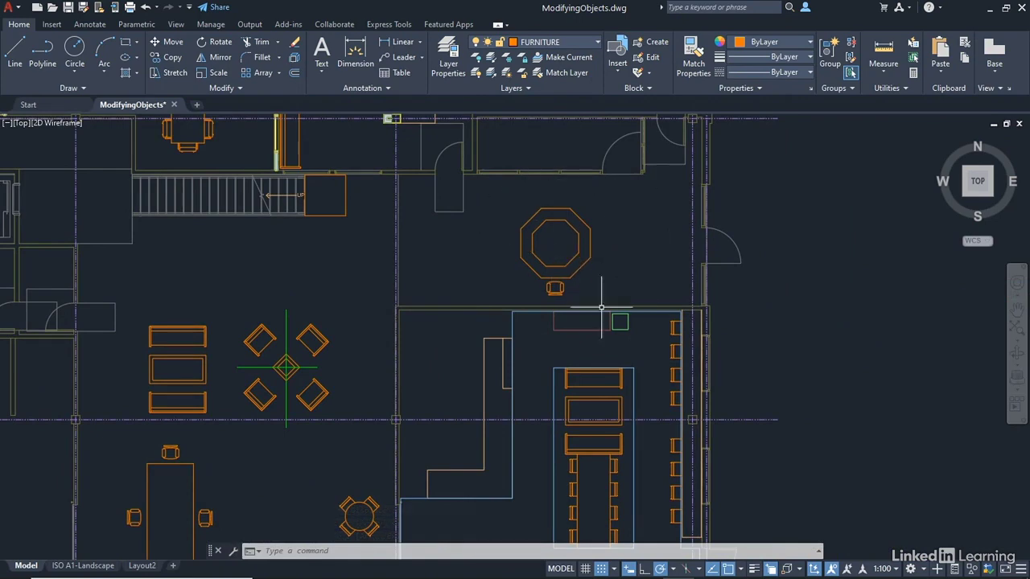
pyautogui.scroll(4, 555, 246)
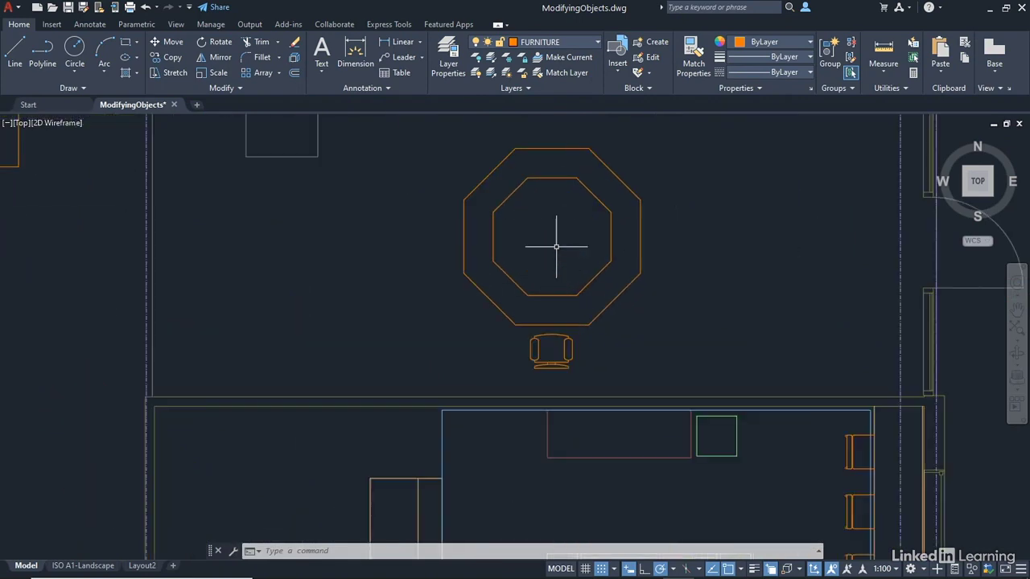
pyautogui.scroll(-2, 730, 233)
pyautogui.moveTo(724, 242)
pyautogui.mouseDown(button='middle')
pyautogui.moveTo(713, 266)
pyautogui.moveTo(661, 300)
pyautogui.mouseUp(button='middle')
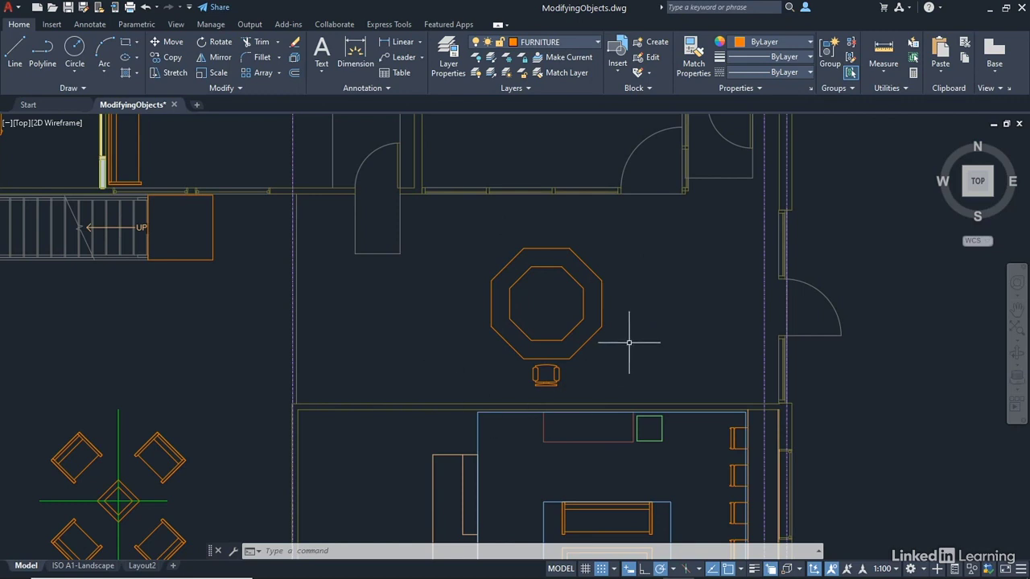
pyautogui.click(551, 370)
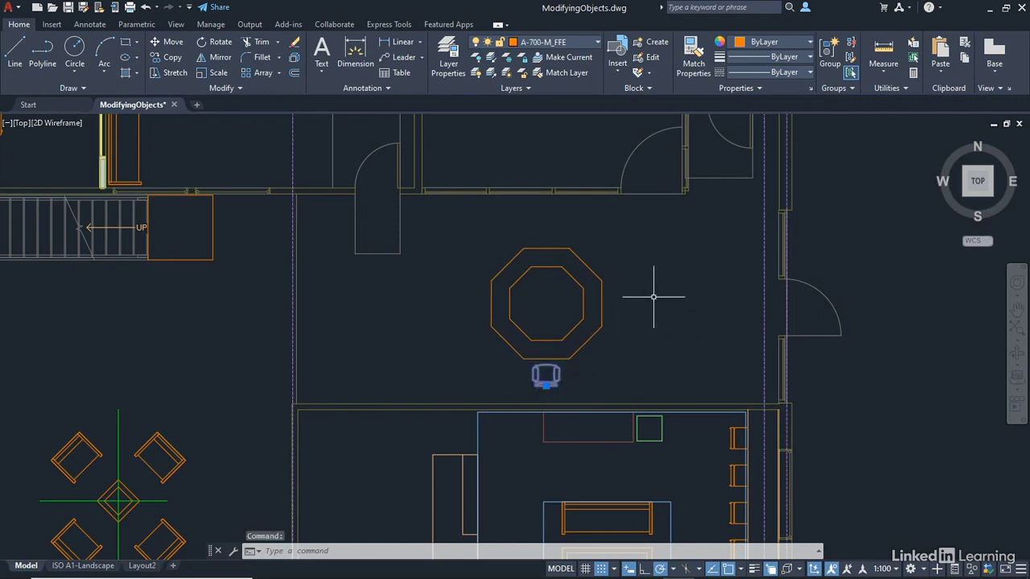
pyautogui.click(279, 73)
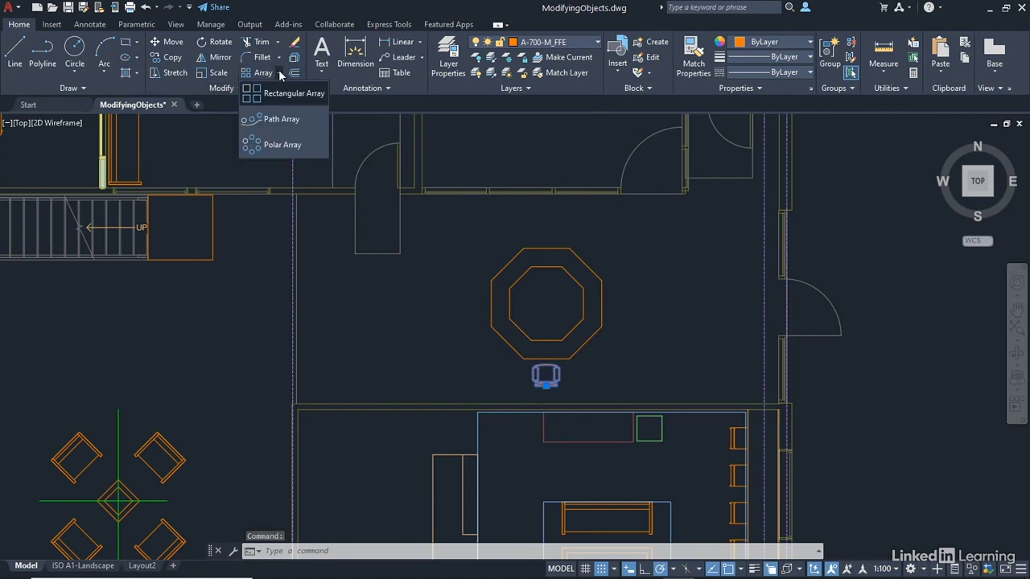
pyautogui.click(277, 146)
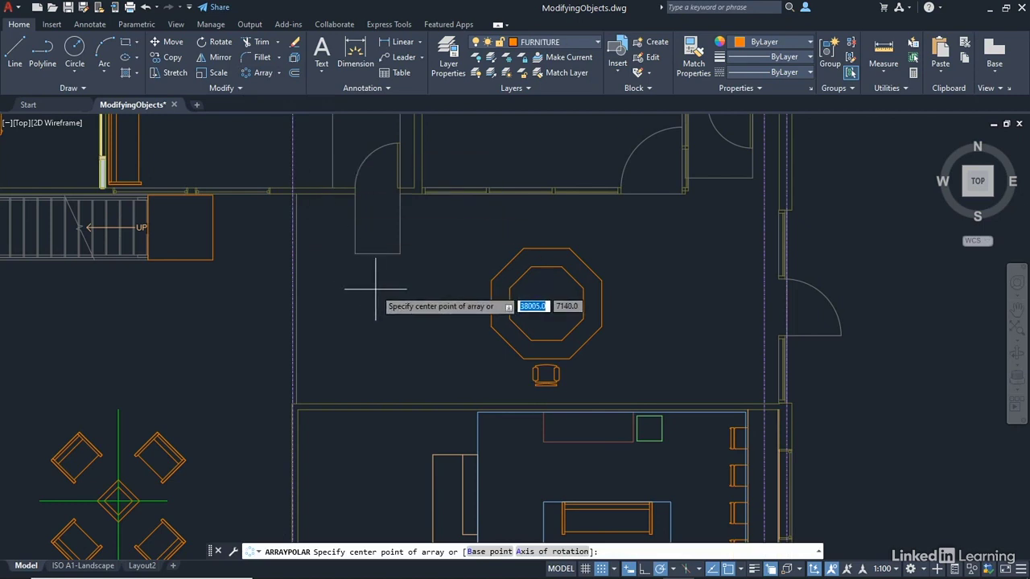
pyautogui.keyDown('shift'); pyautogui.rightClick(397, 316); pyautogui.keyUp('shift')
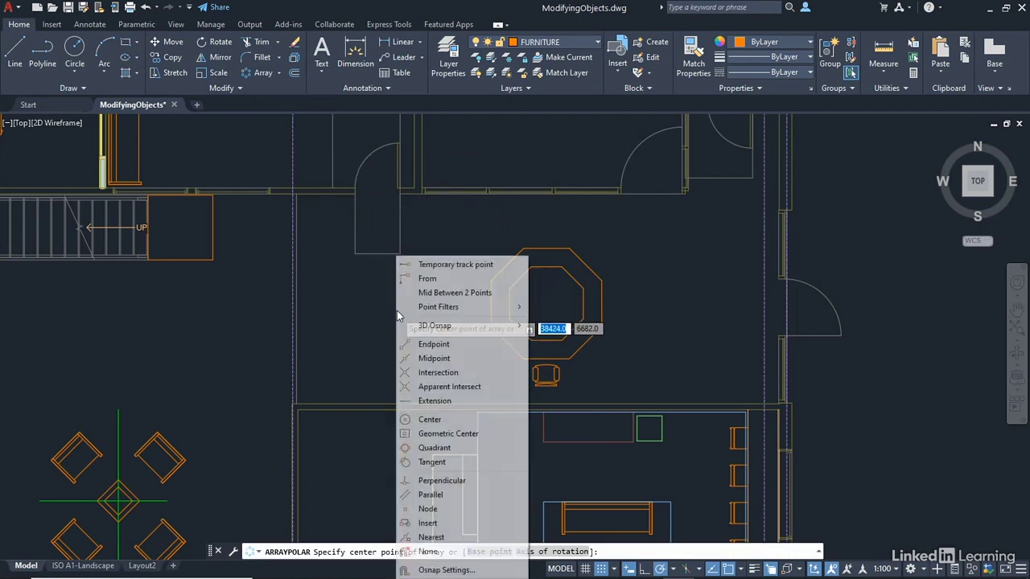
pyautogui.click(465, 435)
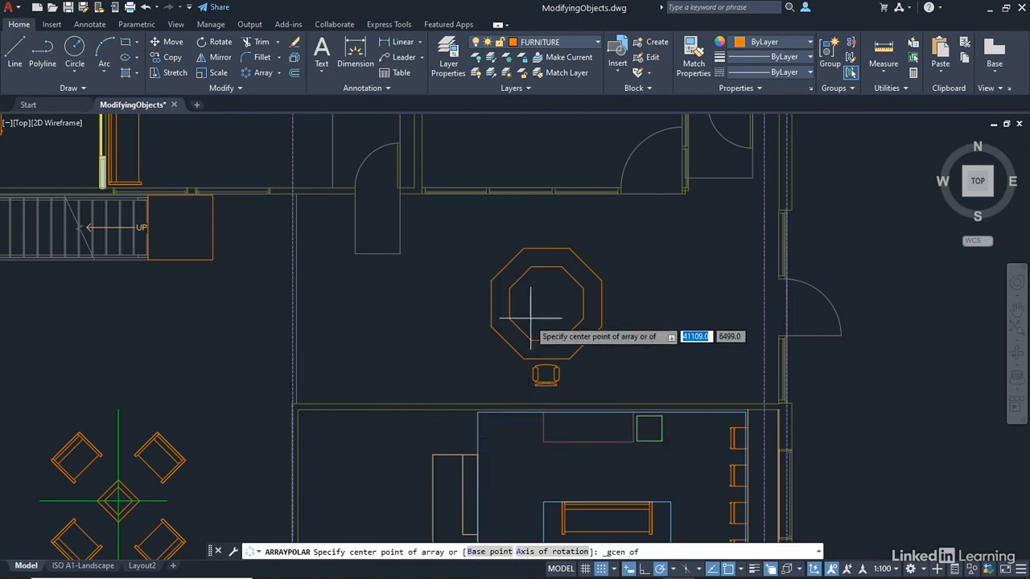
pyautogui.click(582, 301)
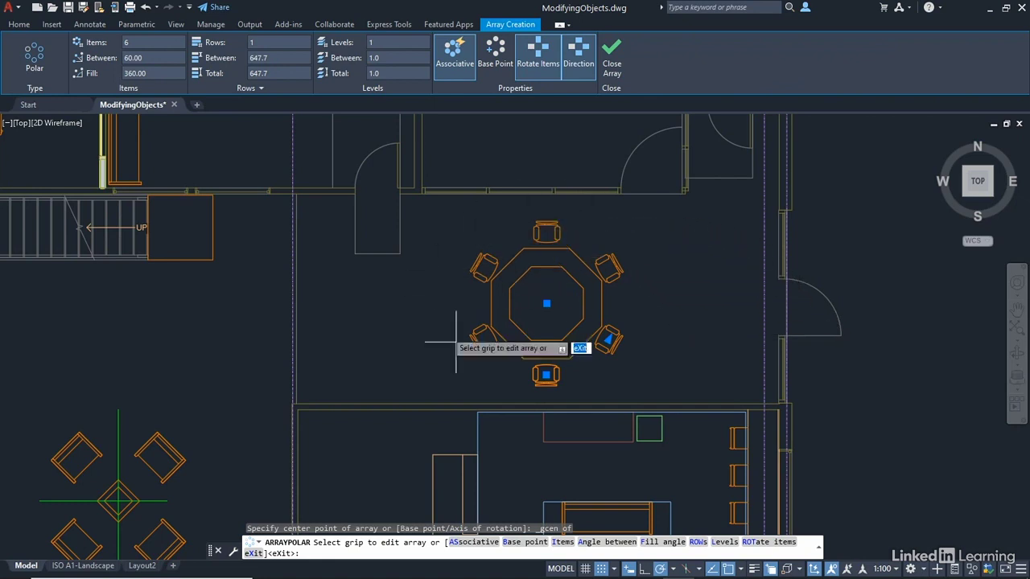
# Step: Set the polar chair array to 4 items over the full circle and finish the array
pyautogui.doubleClick(134, 42)
pyautogui.write('4')
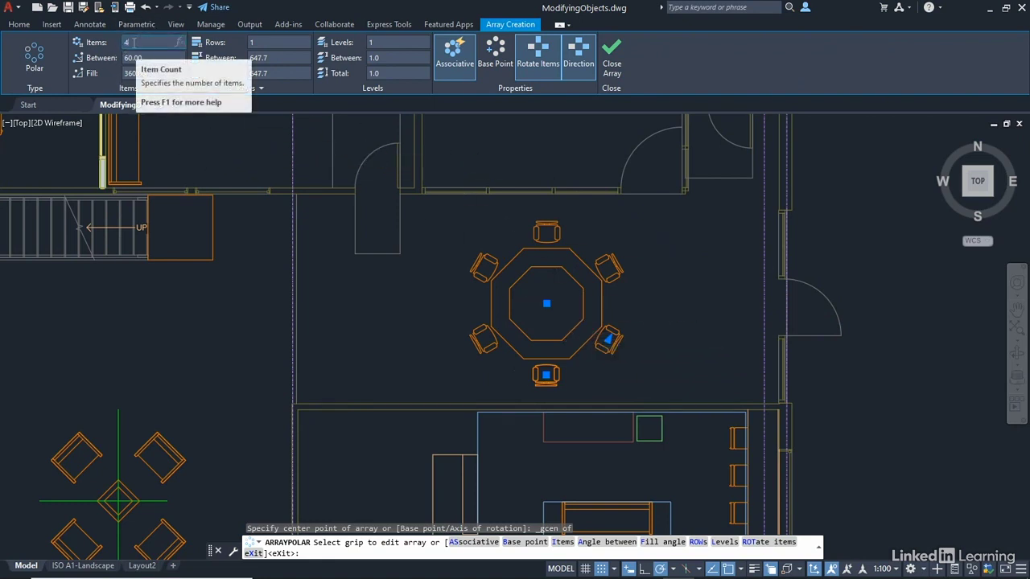
pyautogui.press('Return')
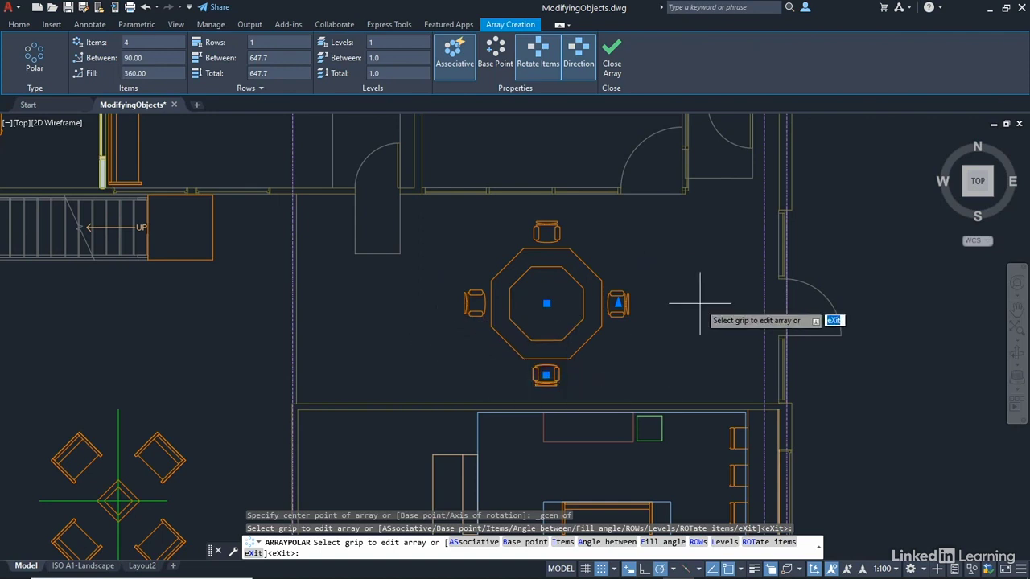
pyautogui.click(613, 68)
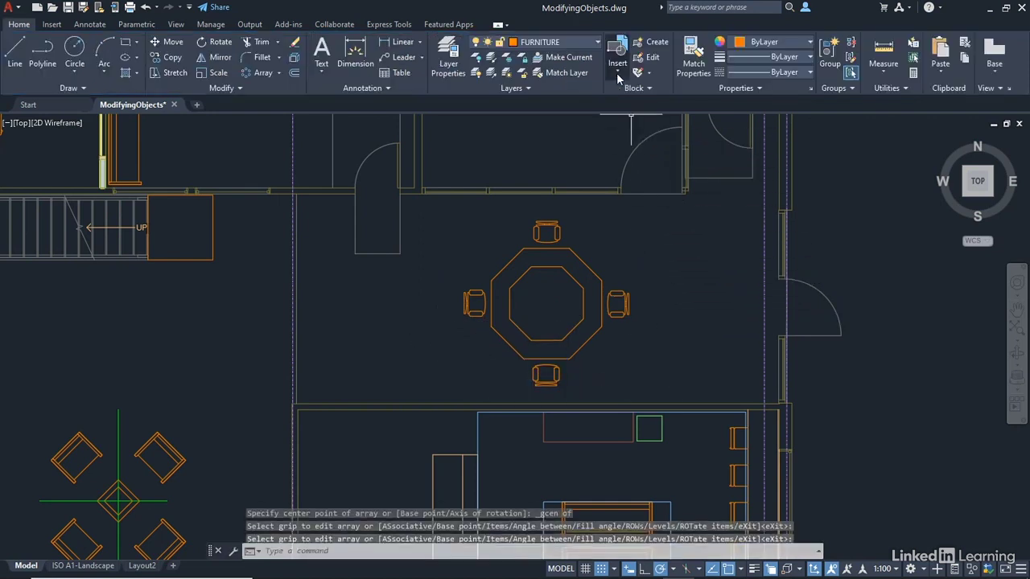
# Step: Select the polar chair array to examine its editable array settings, and clear the selection
pyautogui.click(620, 287)
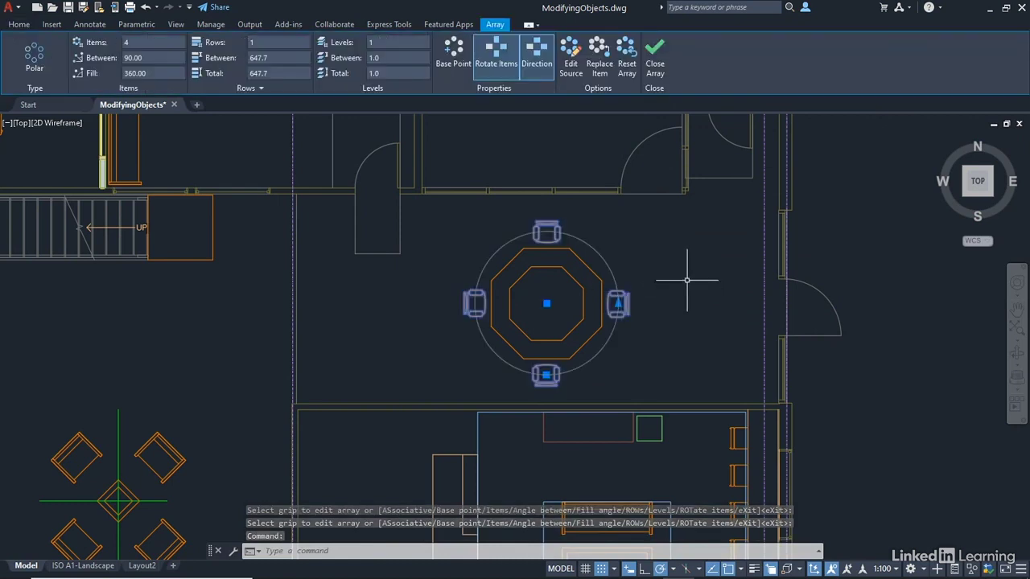
pyautogui.click(18, 25)
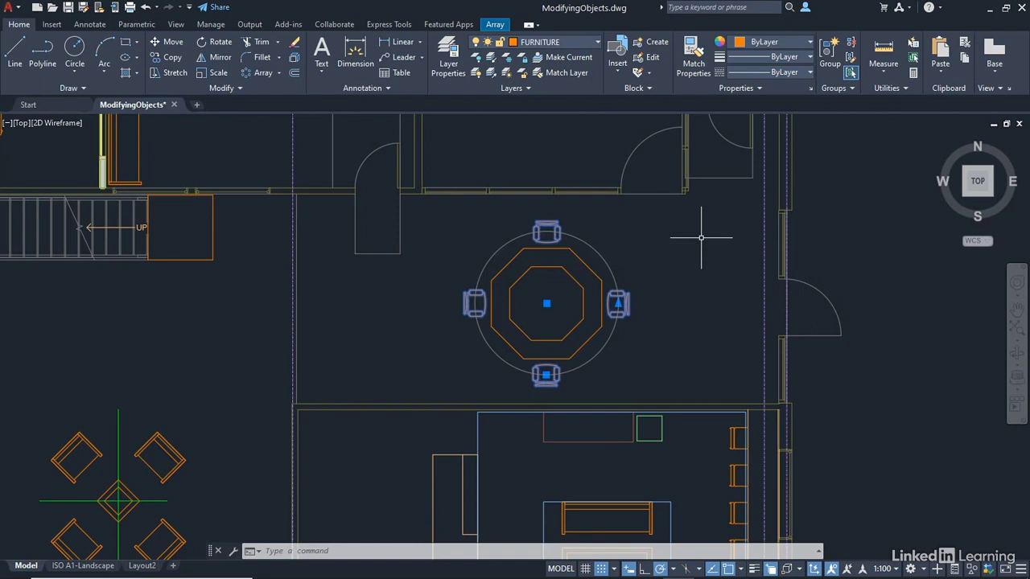
pyautogui.press('Escape')
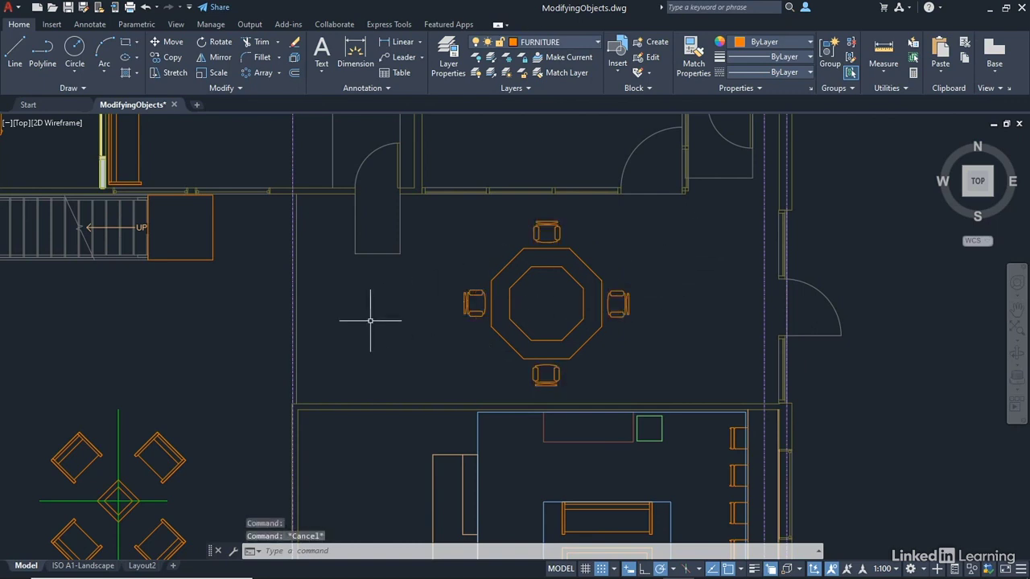
pyautogui.click(278, 73)
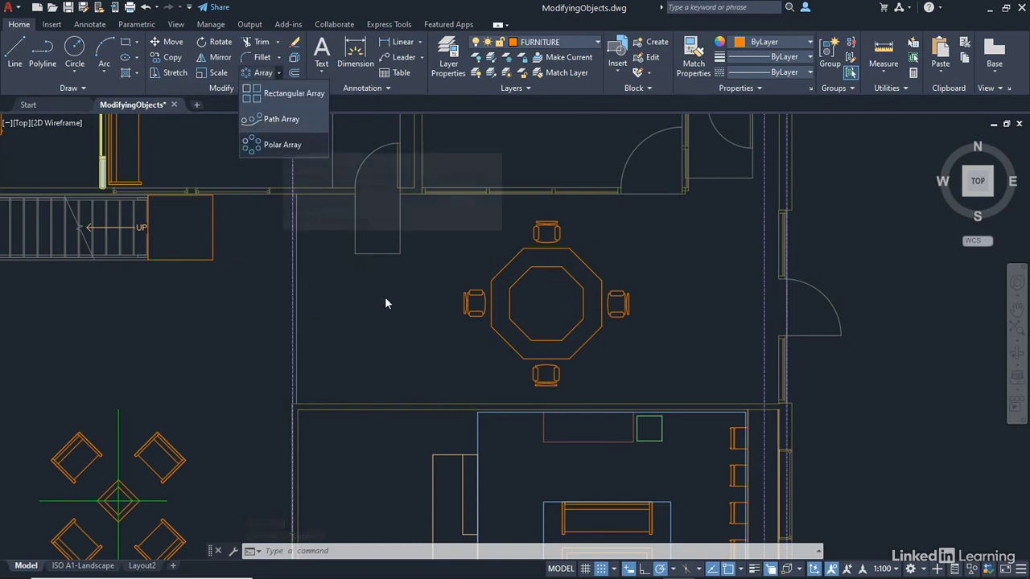
pyautogui.click(416, 335)
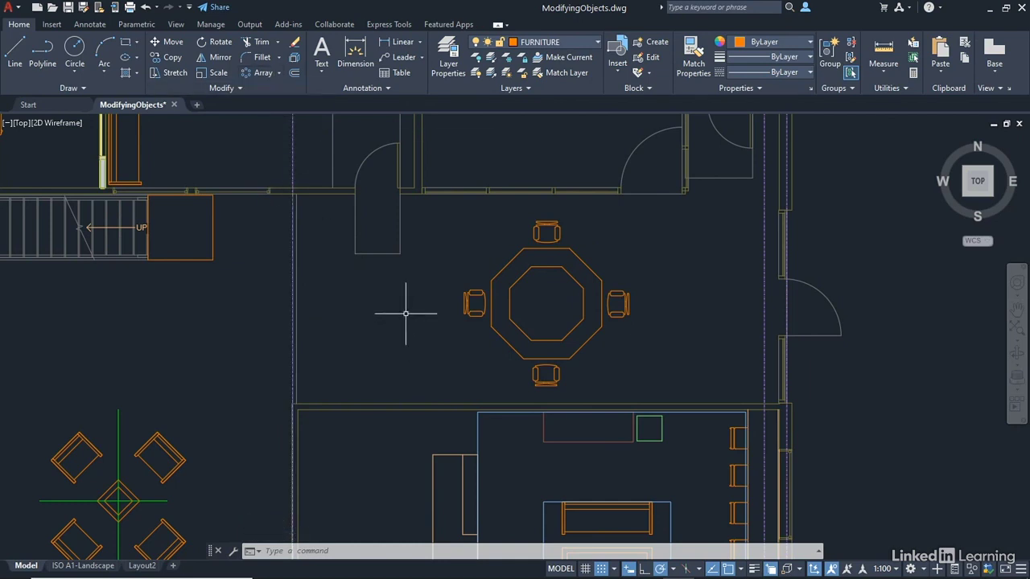
pyautogui.middleClick(406, 313)
pyautogui.middleClick(406, 313)
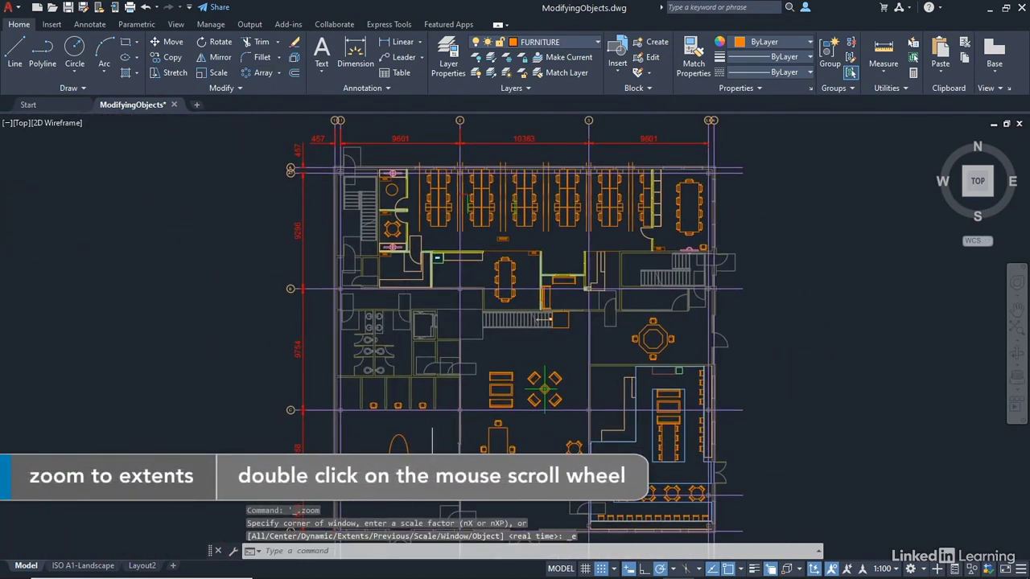
pyautogui.moveTo(430, 458); pyautogui.dragTo(459, 300, button='middle')
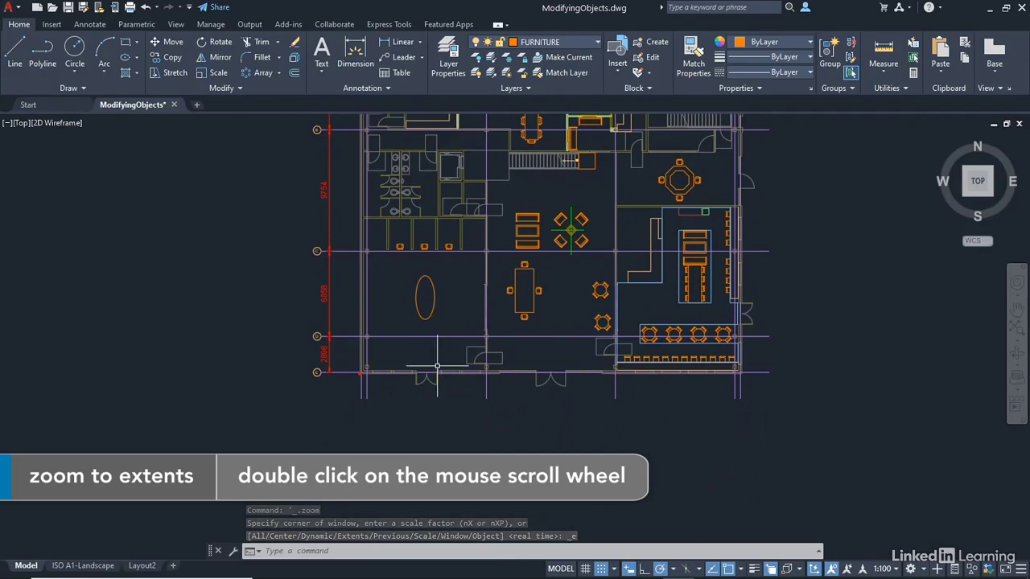
# Step: Copy the chair below the rectangular table, from its back midpoint, to the lower-left room just above the wall's left windows
pyautogui.scroll(6, 437, 365)
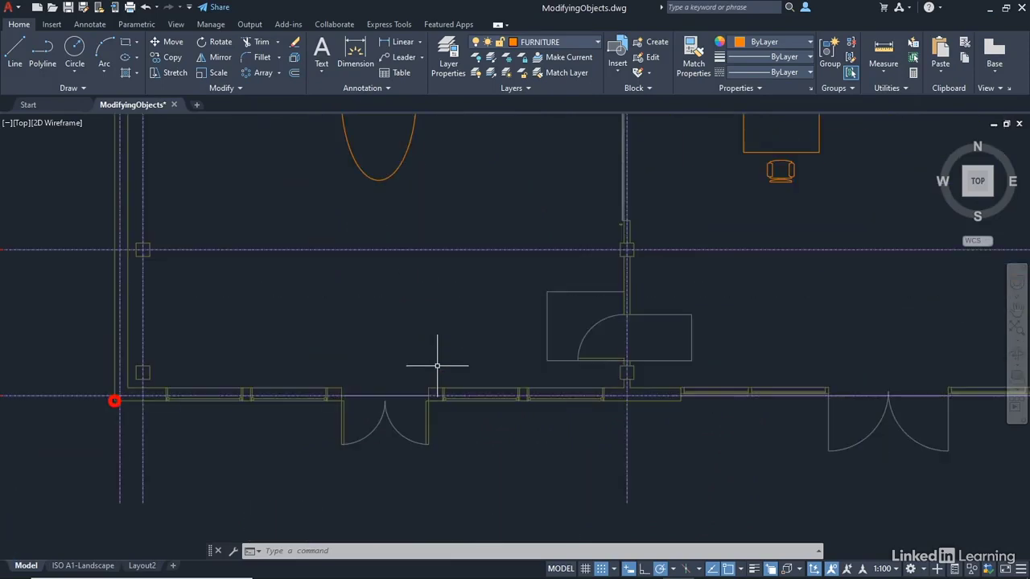
pyautogui.click(782, 167)
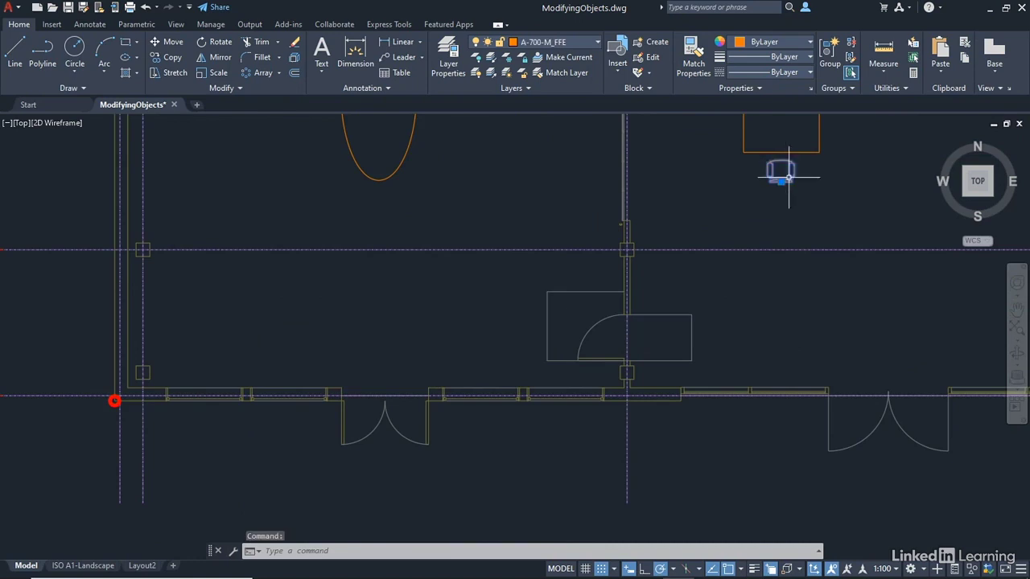
pyautogui.rightClick(808, 223)
pyautogui.click(856, 358)
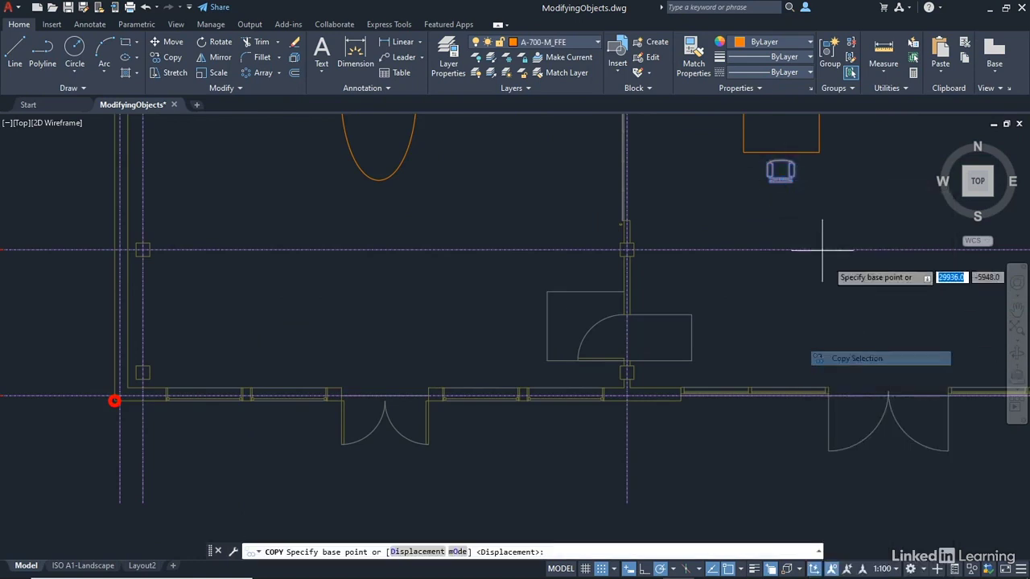
pyautogui.click(780, 181)
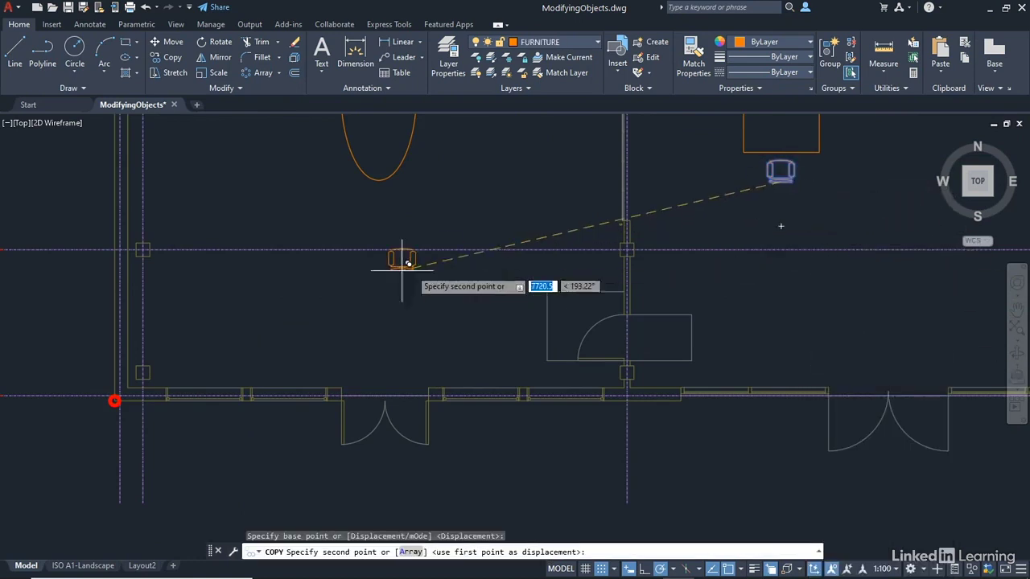
pyautogui.click(216, 358)
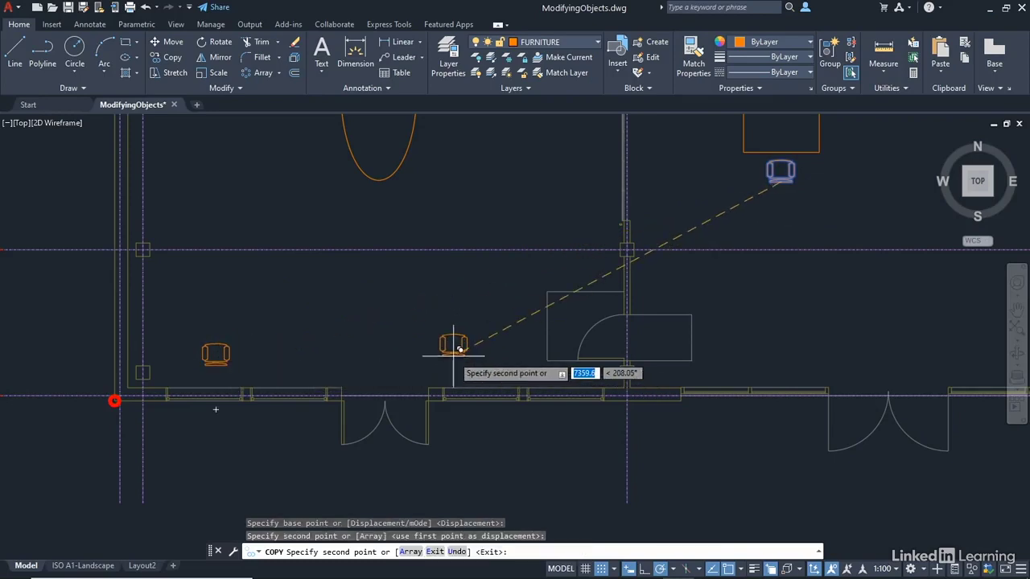
pyautogui.press('Return')
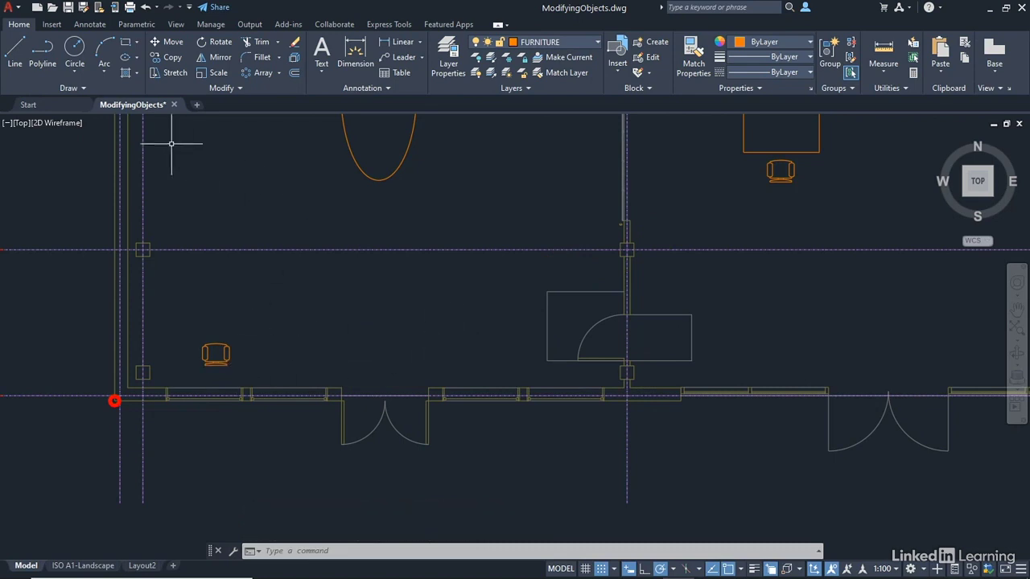
# Step: Draw a three-point arc from the copied chair's back midpoint, bulging upward over the double door and ending above the windows right of it
pyautogui.click(102, 73)
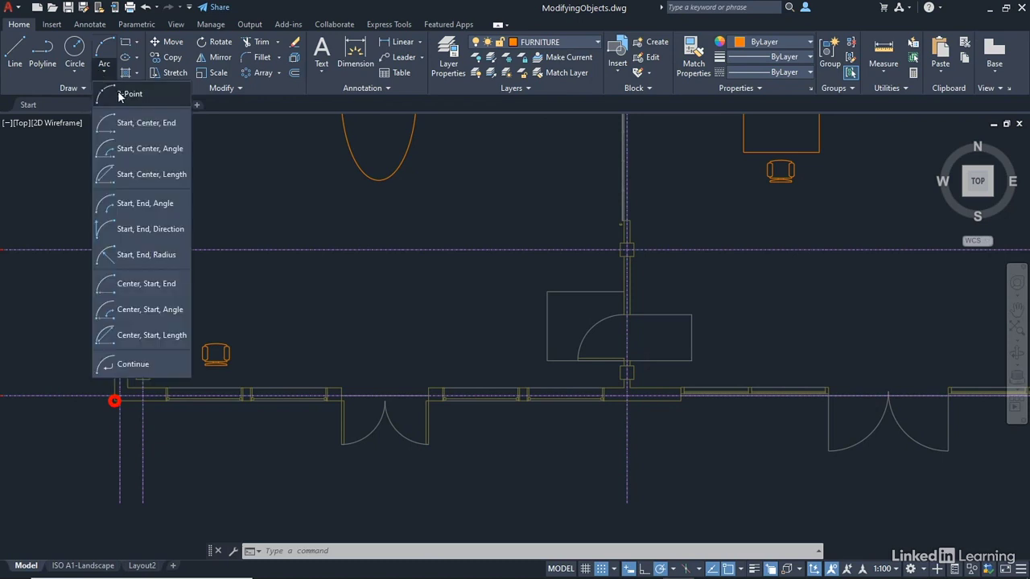
pyautogui.click(122, 94)
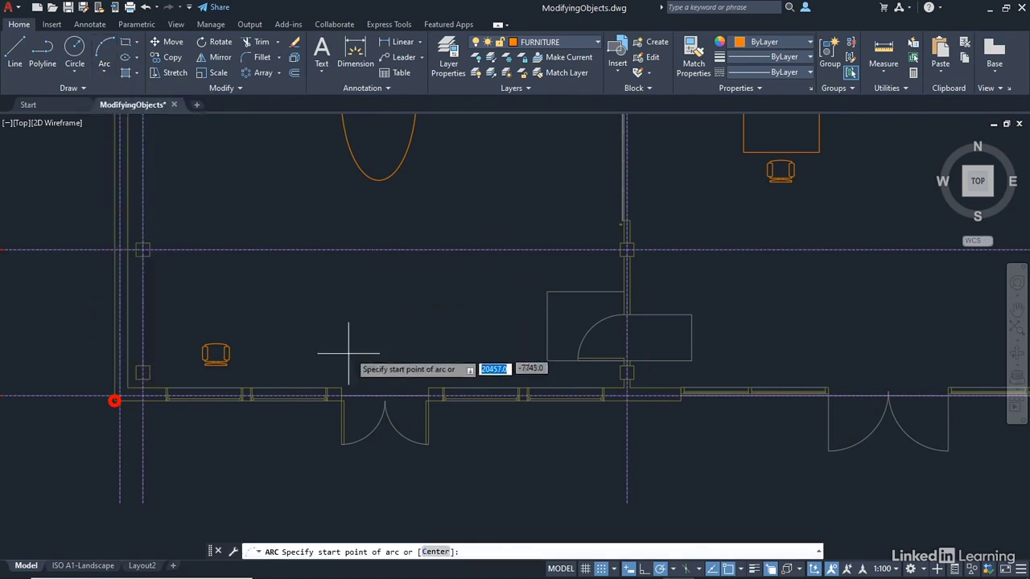
pyautogui.click(215, 363)
pyautogui.click(341, 282)
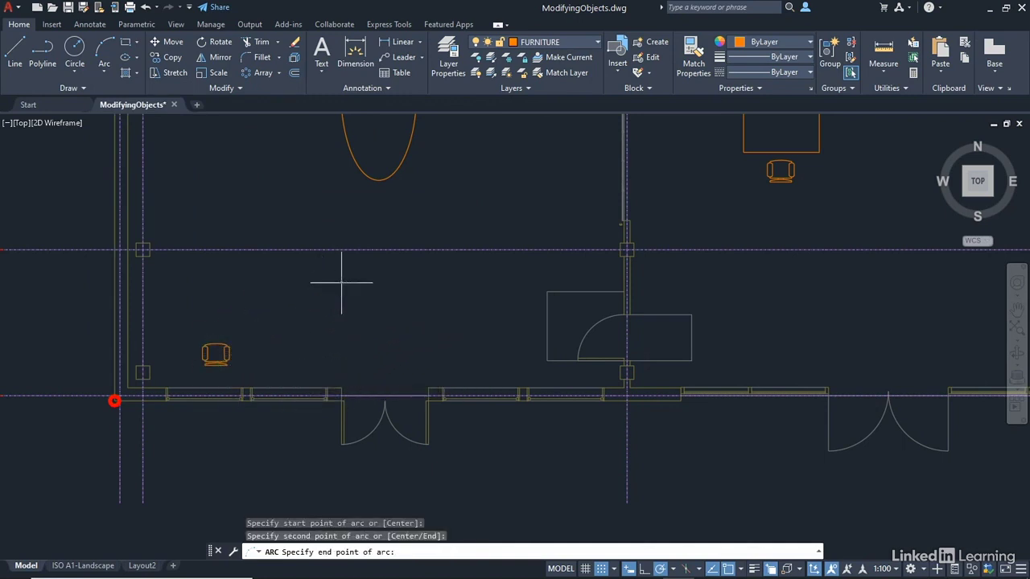
pyautogui.click(501, 355)
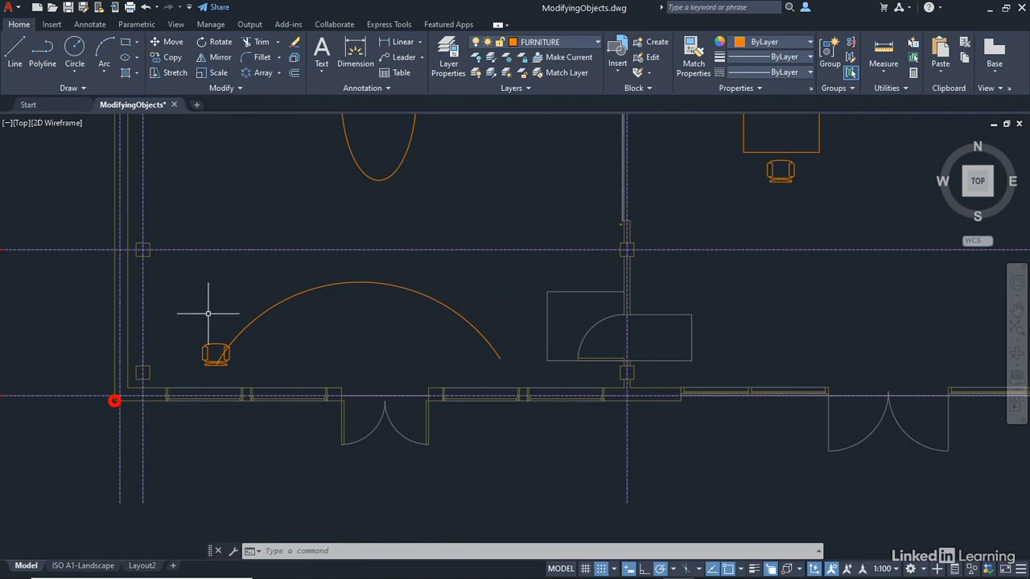
# Step: Try a path array of the copied chair along the arc, picking the curve just right of its crest, and undo the array
pyautogui.click(216, 343)
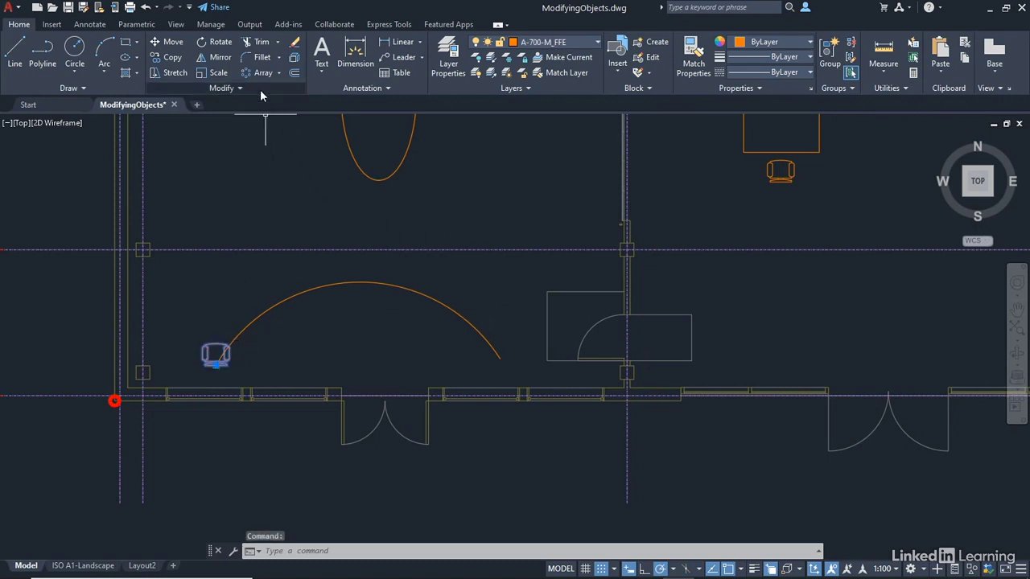
pyautogui.click(278, 72)
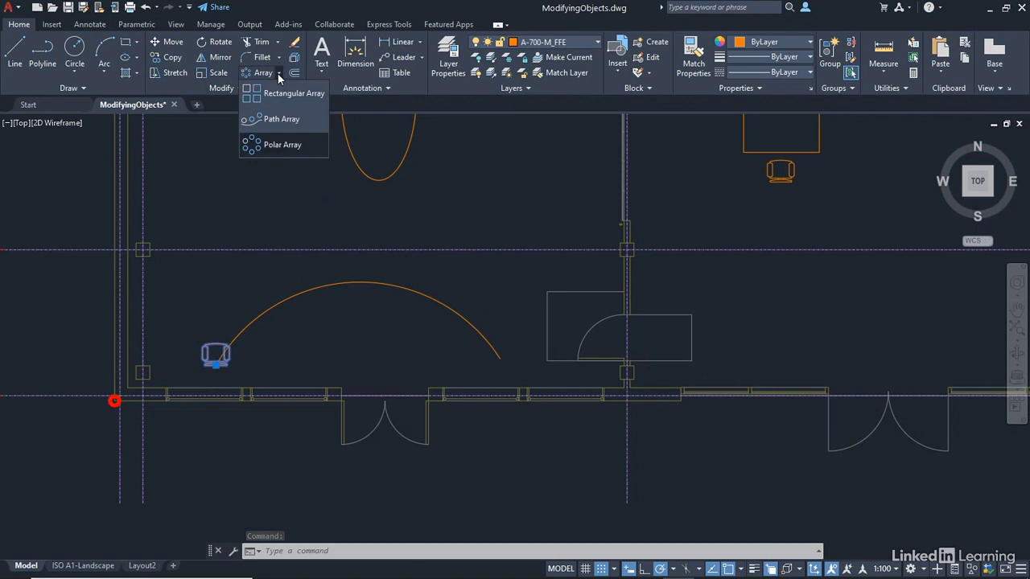
pyautogui.click(281, 117)
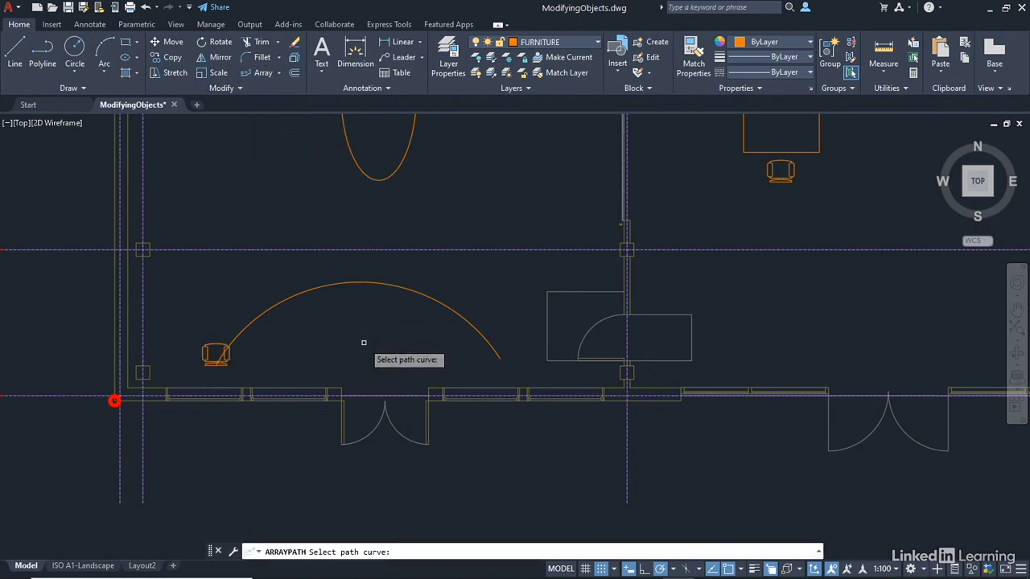
pyautogui.click(382, 283)
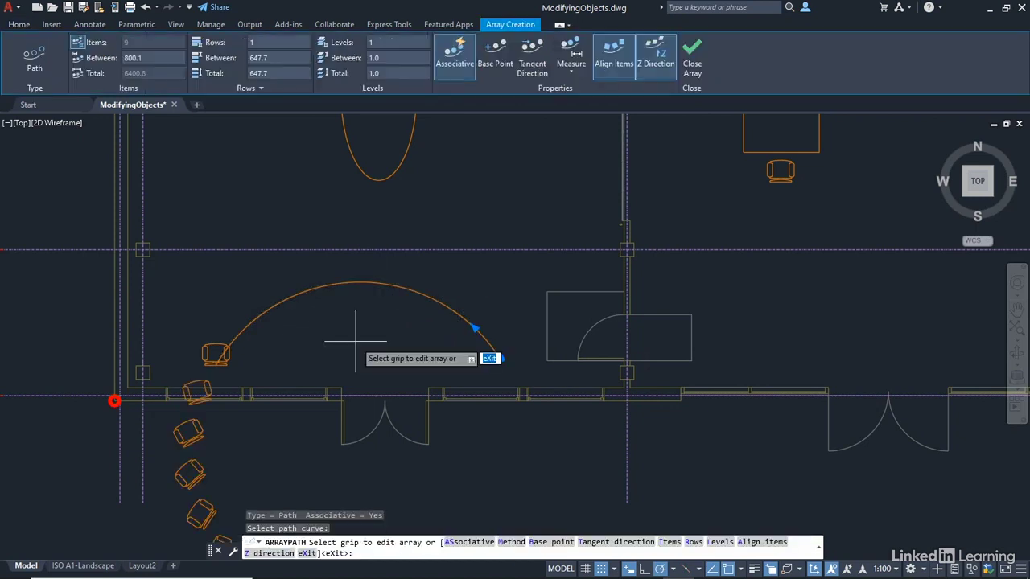
pyautogui.scroll(-2, 348, 330)
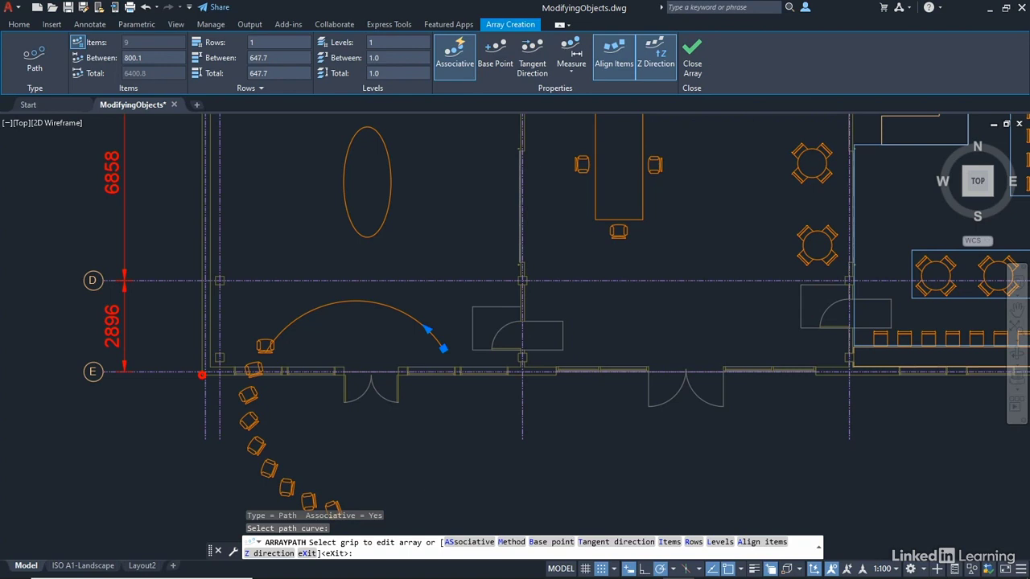
pyautogui.press('Escape')
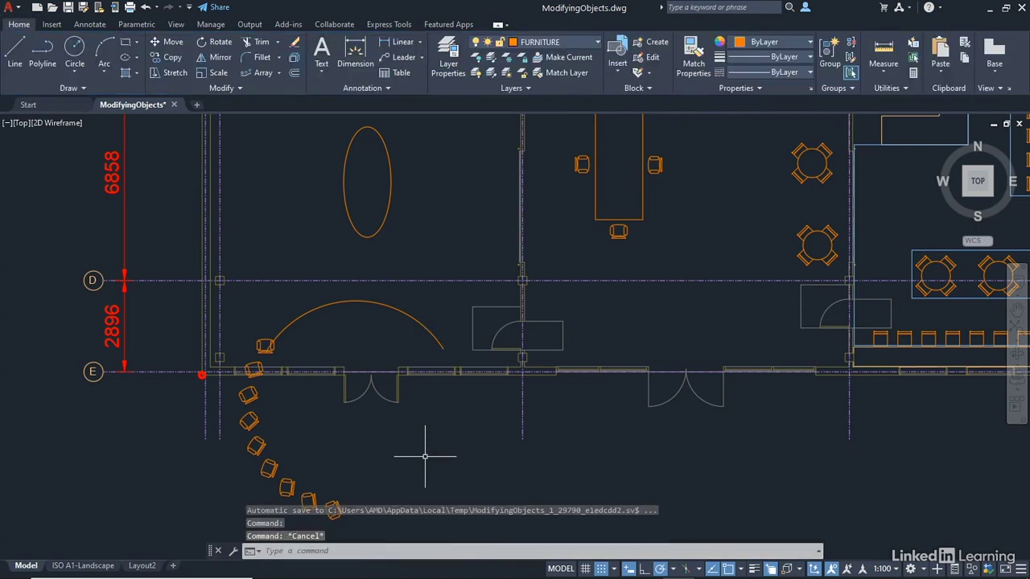
pyautogui.click(146, 8)
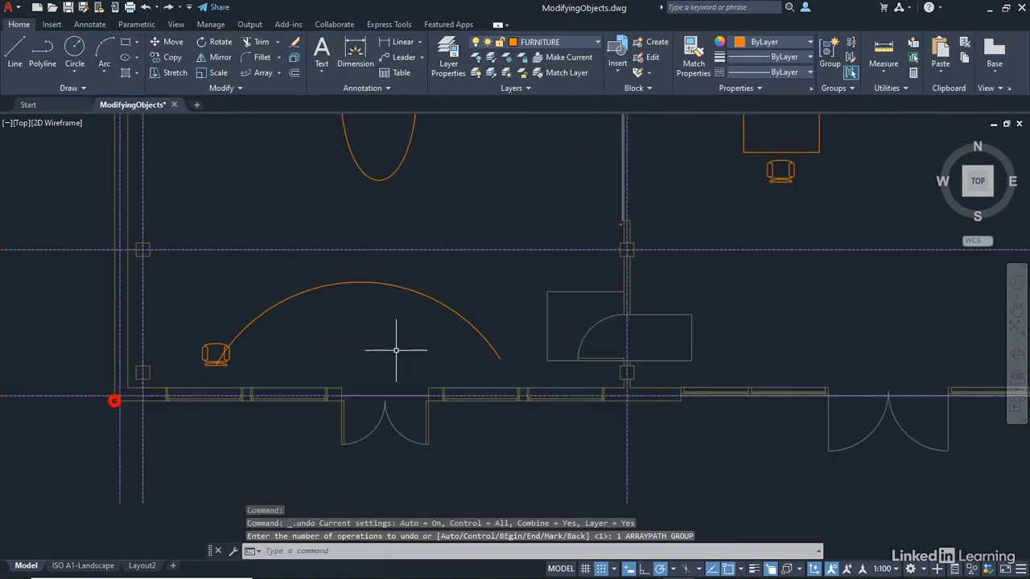
# Step: Create a path array of the chair along the arc, picking the curve near the chair, with item alignment turned off
pyautogui.click(277, 73)
pyautogui.click(278, 119)
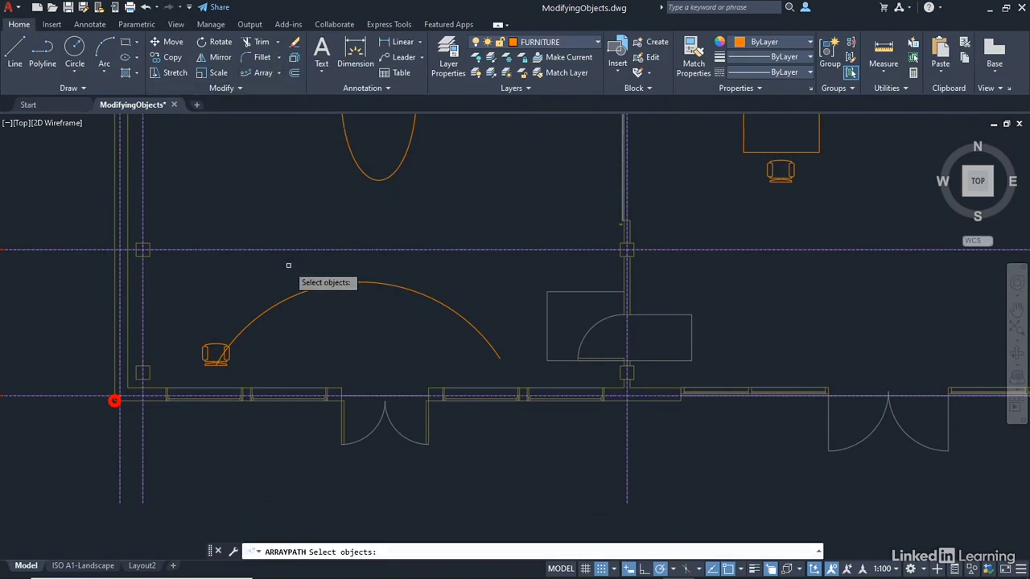
pyautogui.click(215, 348)
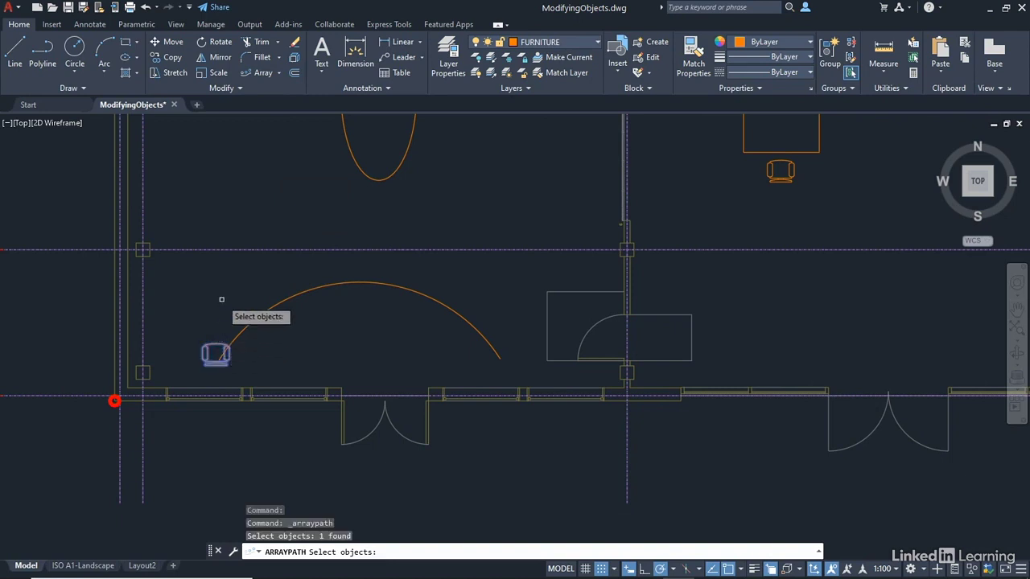
pyautogui.press('Return')
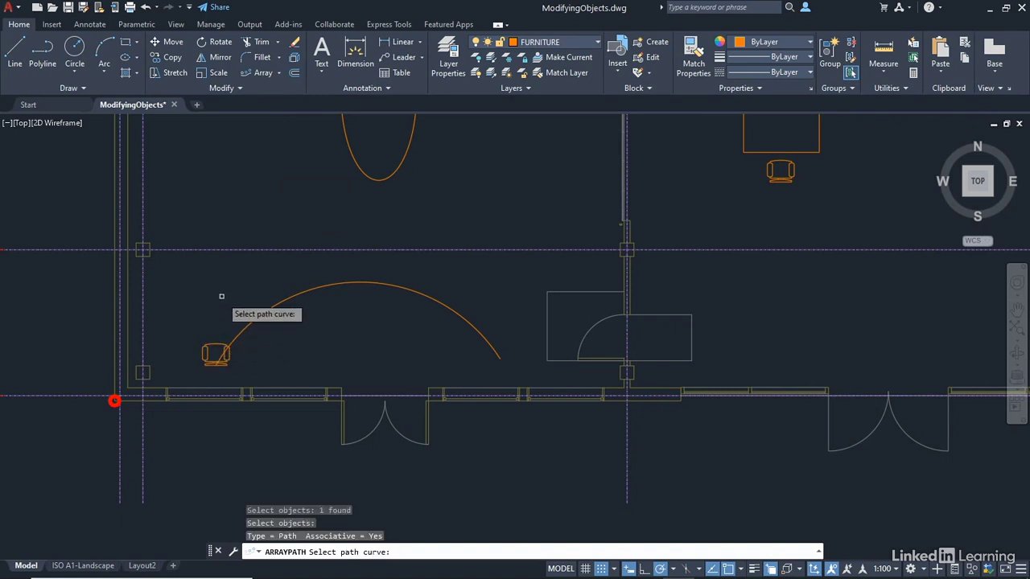
pyautogui.click(235, 336)
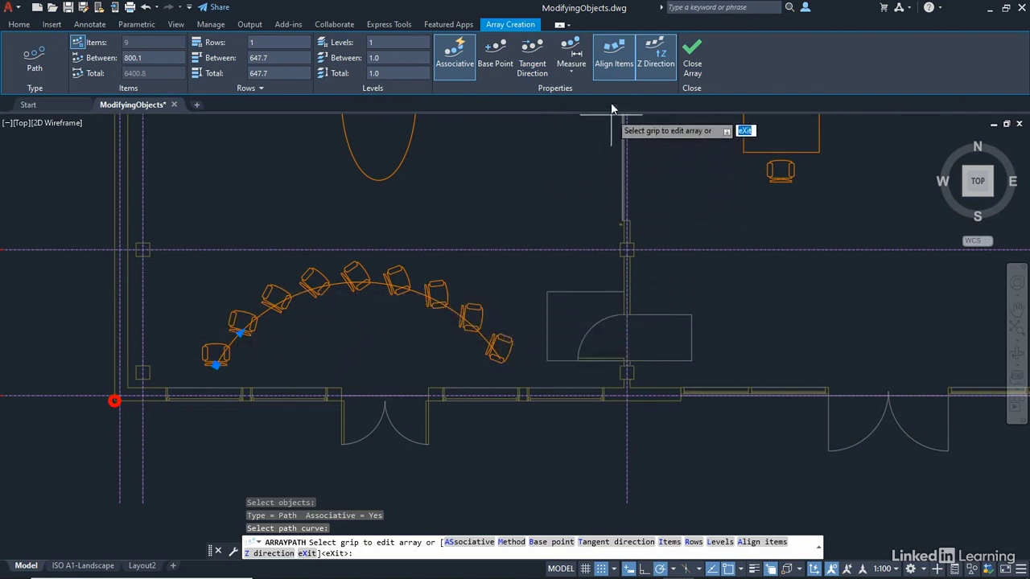
pyautogui.click(612, 75)
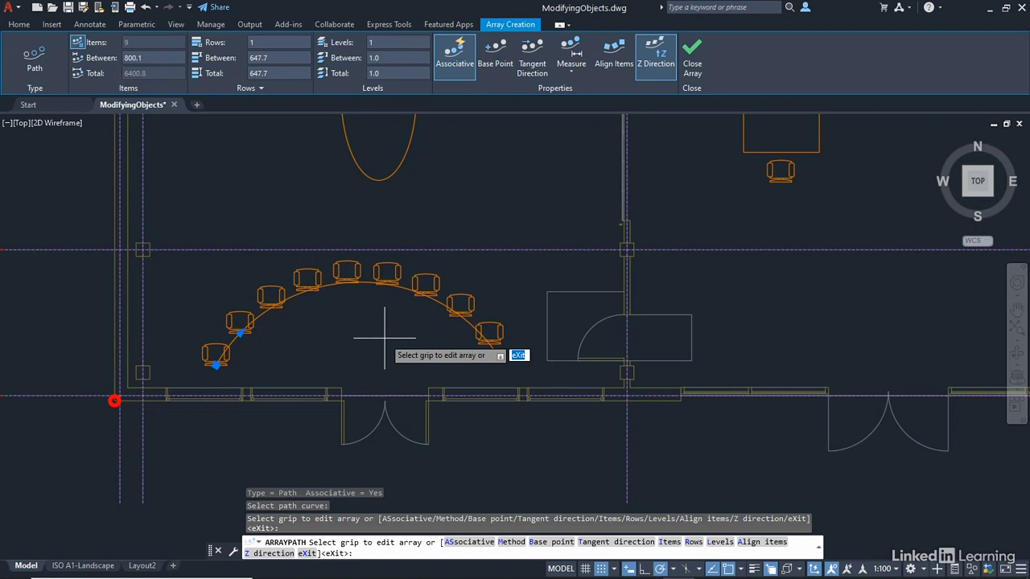
pyautogui.press('Return')
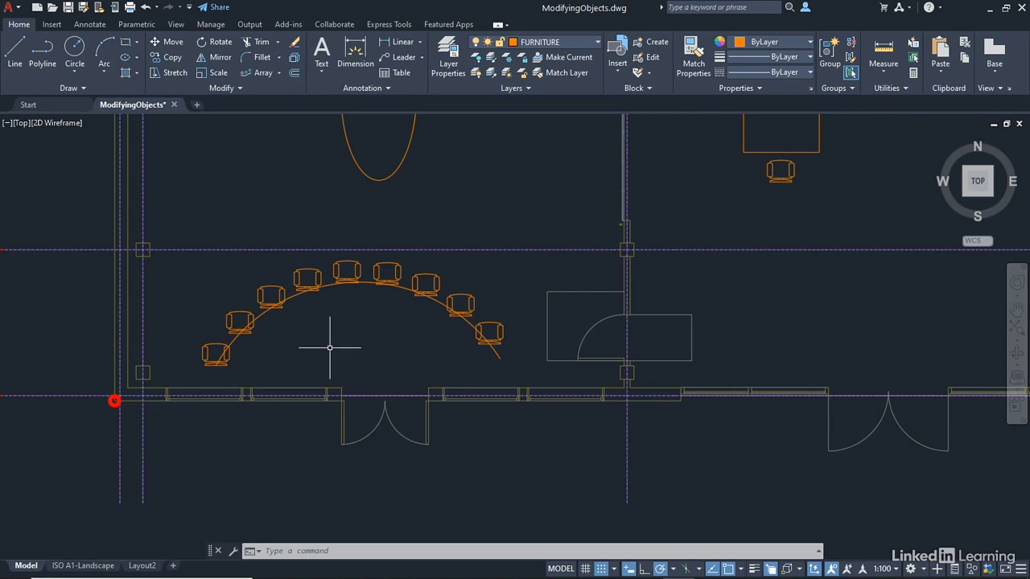
# Step: Turn on item alignment for the chair path array so the chairs follow the arc, and close the array editing
pyautogui.click(394, 265)
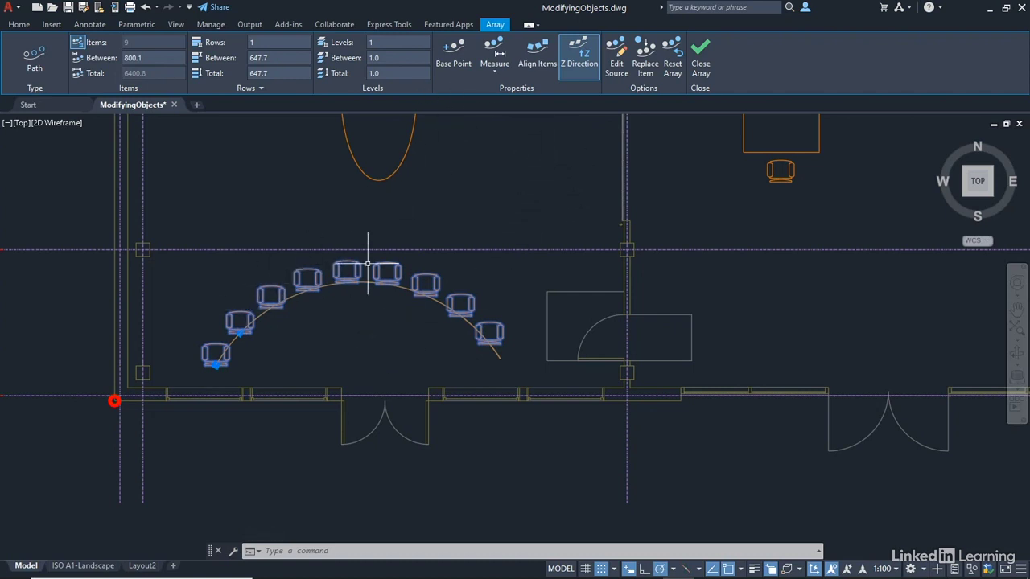
pyautogui.click(535, 62)
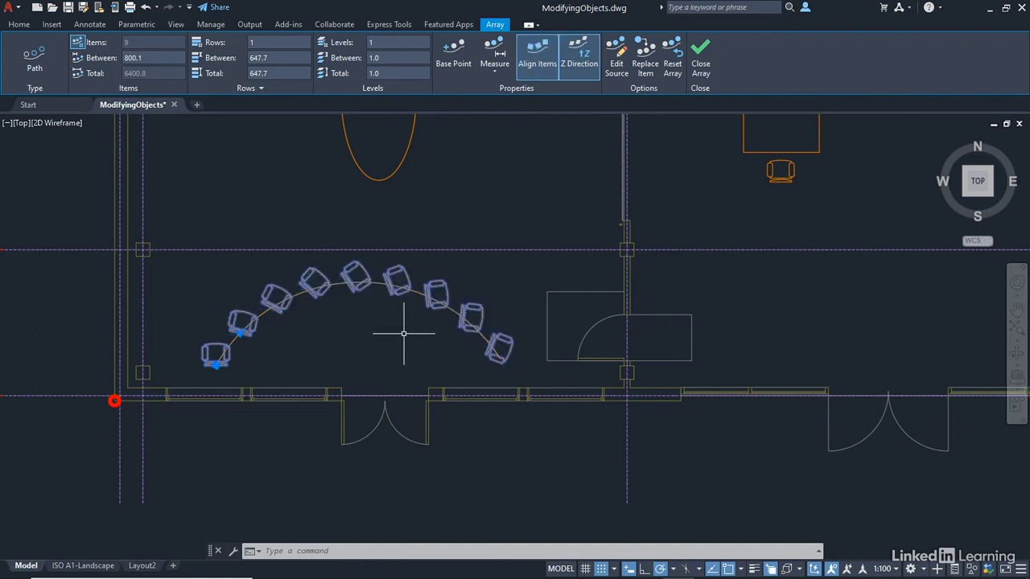
pyautogui.click(699, 58)
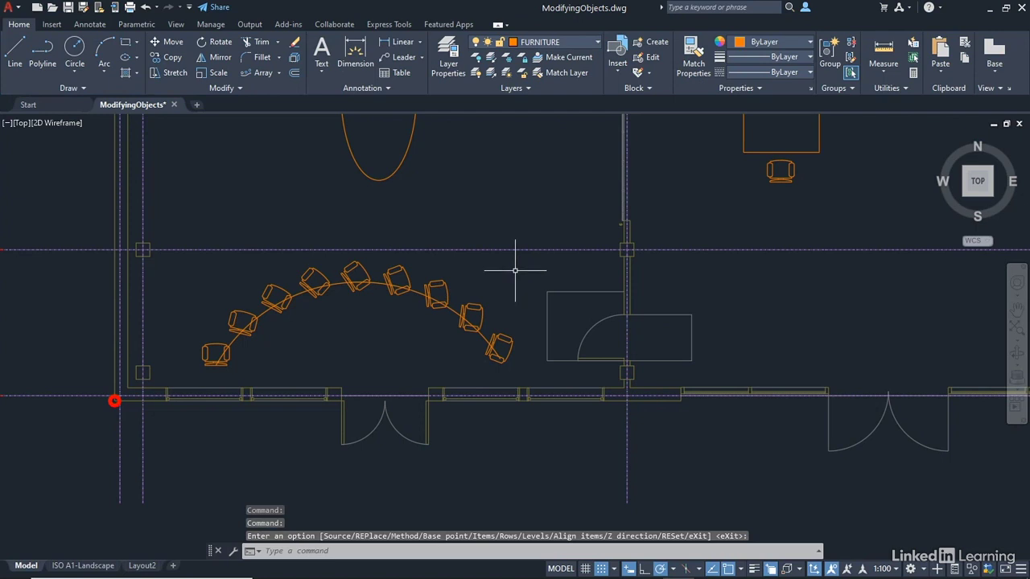